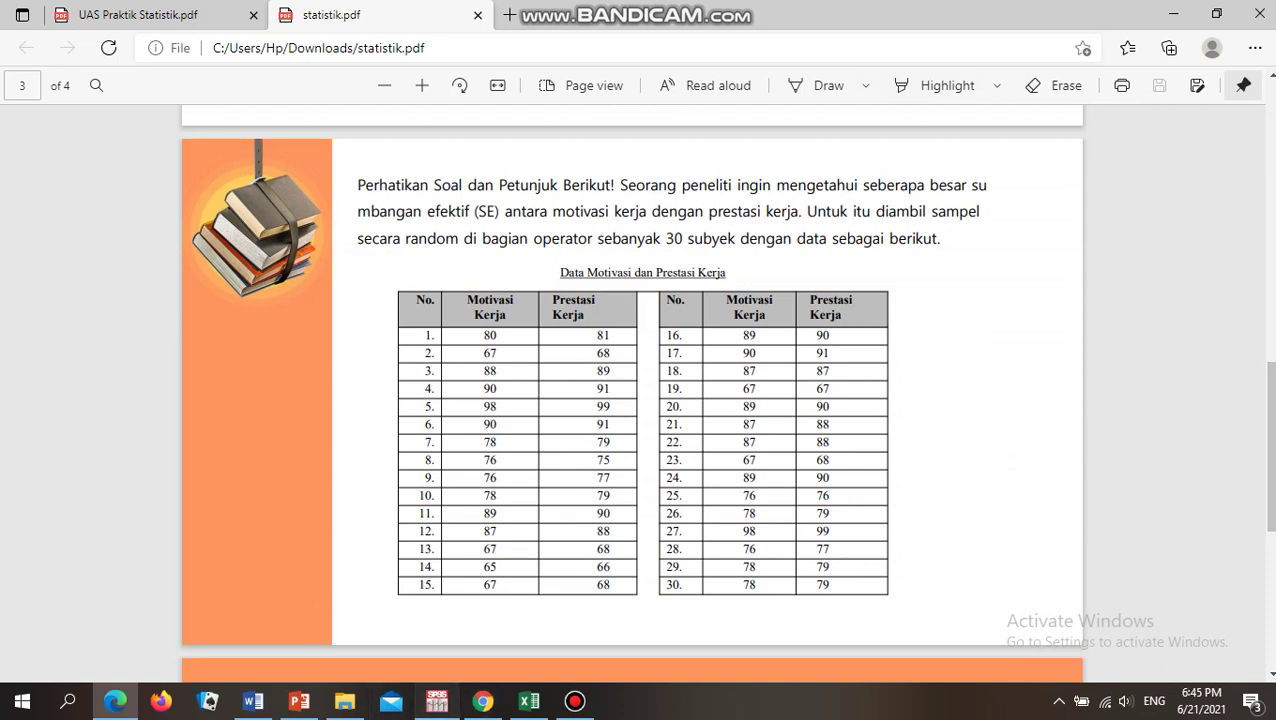
- Switch to SPSS and show the Data View of the empty dataset
{"action": "left_click", "coordinate": [437, 700]}
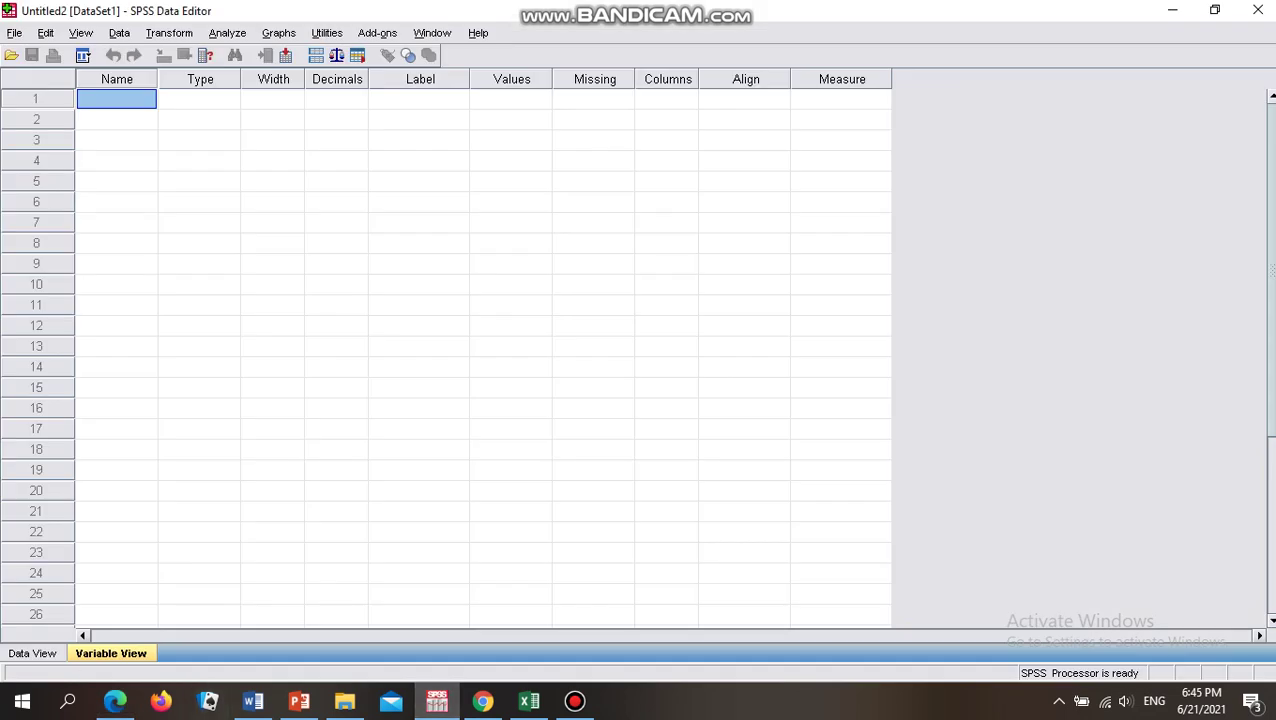
{"action": "left_click", "coordinate": [32, 653]}
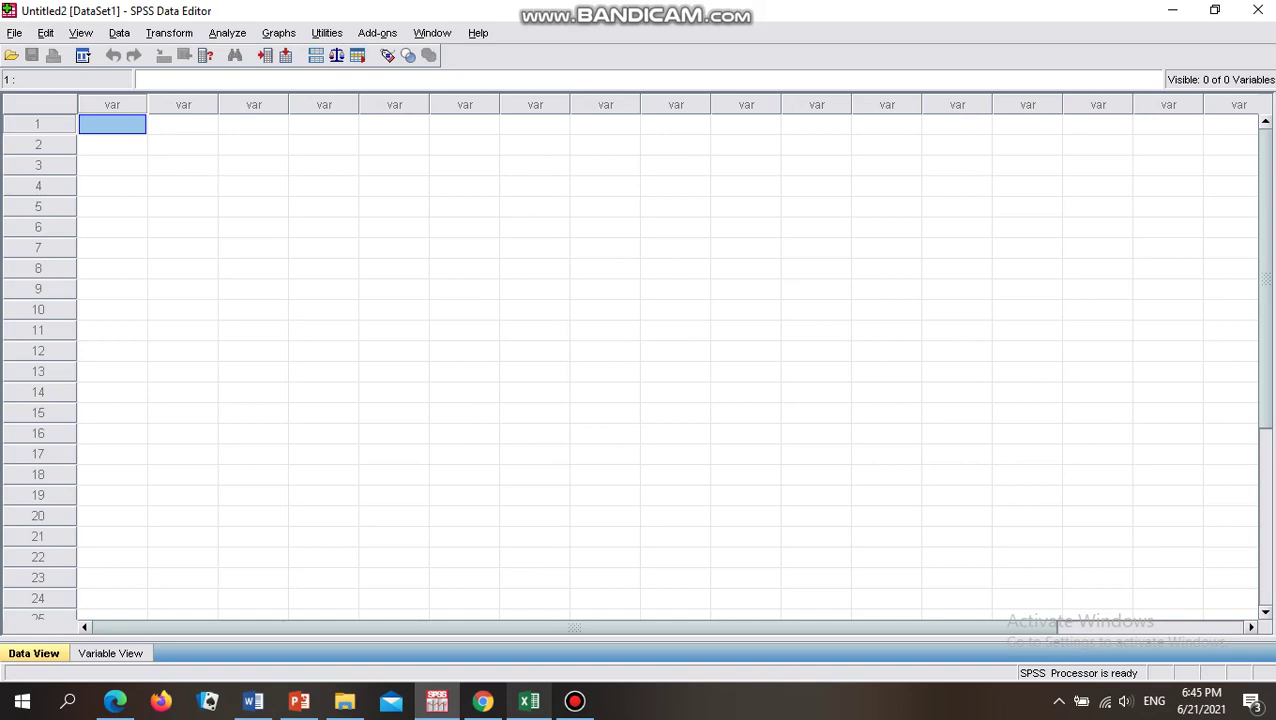
- In the Excel workbook's Table 5 sheet, copy the Motivasi Kerja values of subjects 1 to 15 (B3:B17)
{"action": "left_click", "coordinate": [529, 700]}
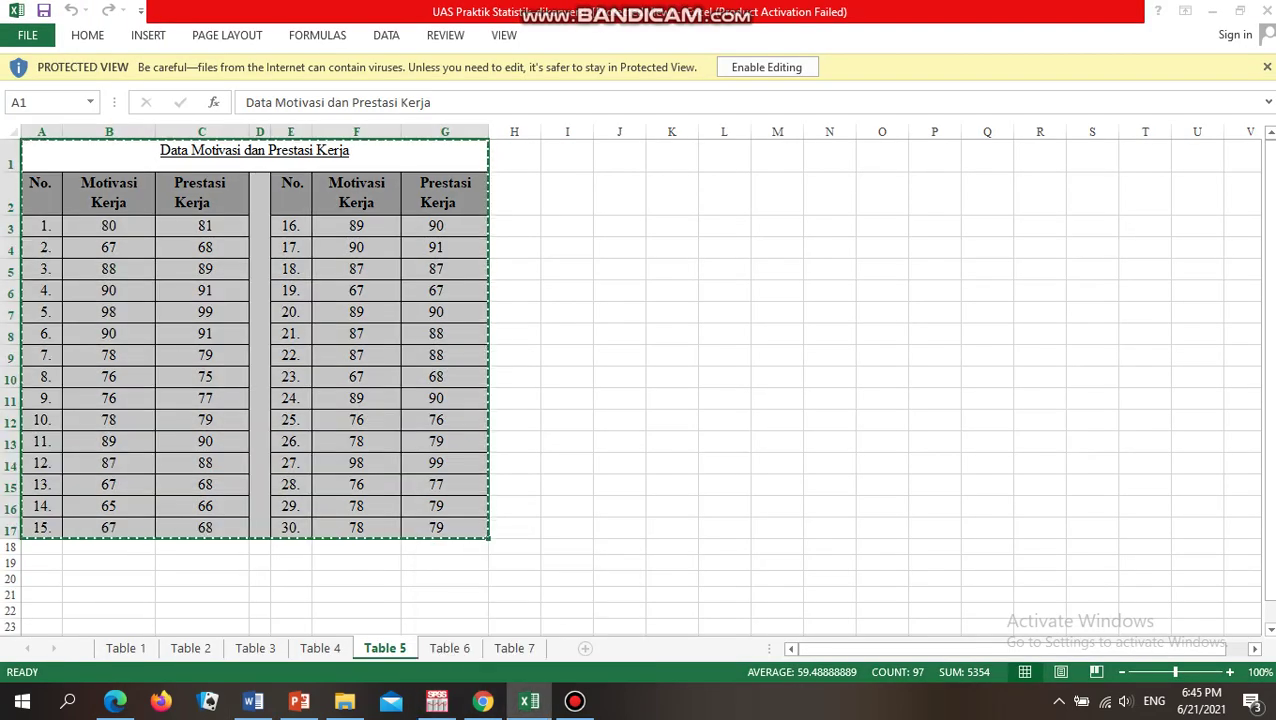
{"action": "left_click", "coordinate": [109, 226]}
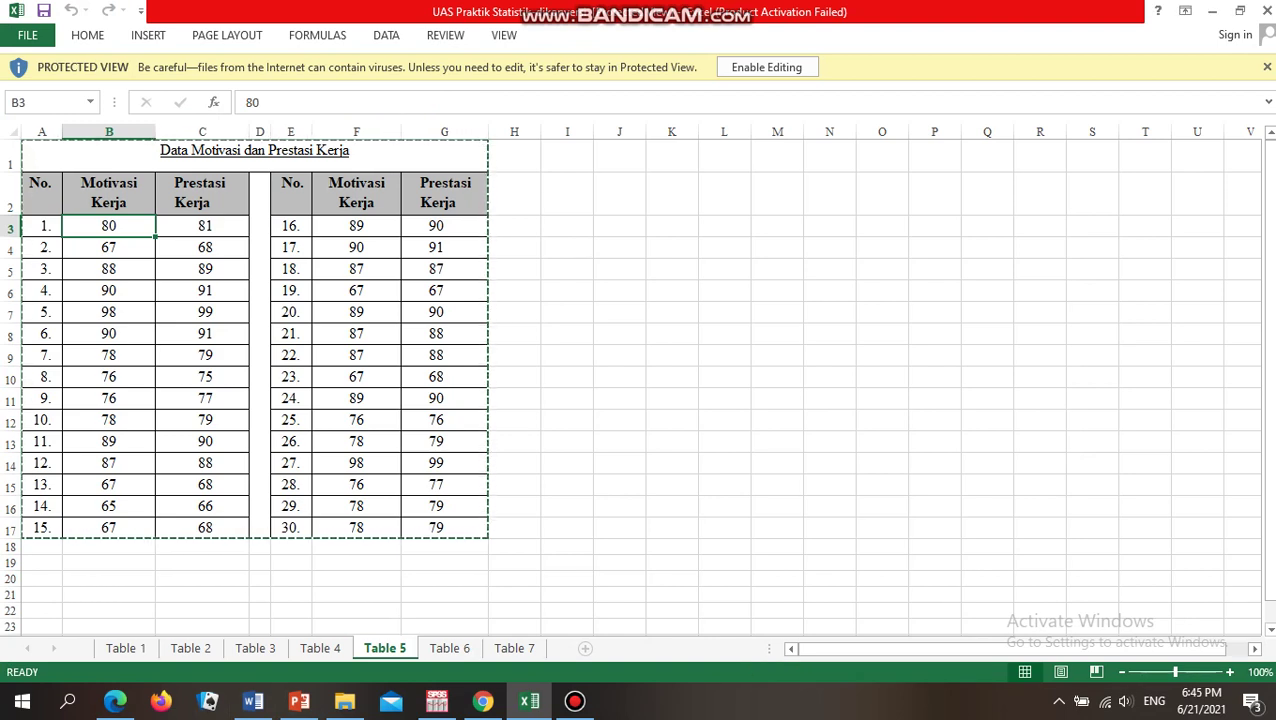
{"action": "key", "text": "shift+Down"}
{"action": "key", "text": "shift+Down"}
{"action": "key", "text": "shift+Down"}
{"action": "key", "text": "shift+Down"}
{"action": "key", "text": "shift+Down"}
{"action": "key", "text": "shift+Down"}
{"action": "key", "text": "shift+Down"}
{"action": "key", "text": "shift+Down"}
{"action": "key", "text": "shift+Down"}
{"action": "key", "text": "shift+Down"}
{"action": "key", "text": "shift+Down"}
{"action": "key", "text": "shift+Down"}
{"action": "key", "text": "shift+Down"}
{"action": "key", "text": "shift+Down"}
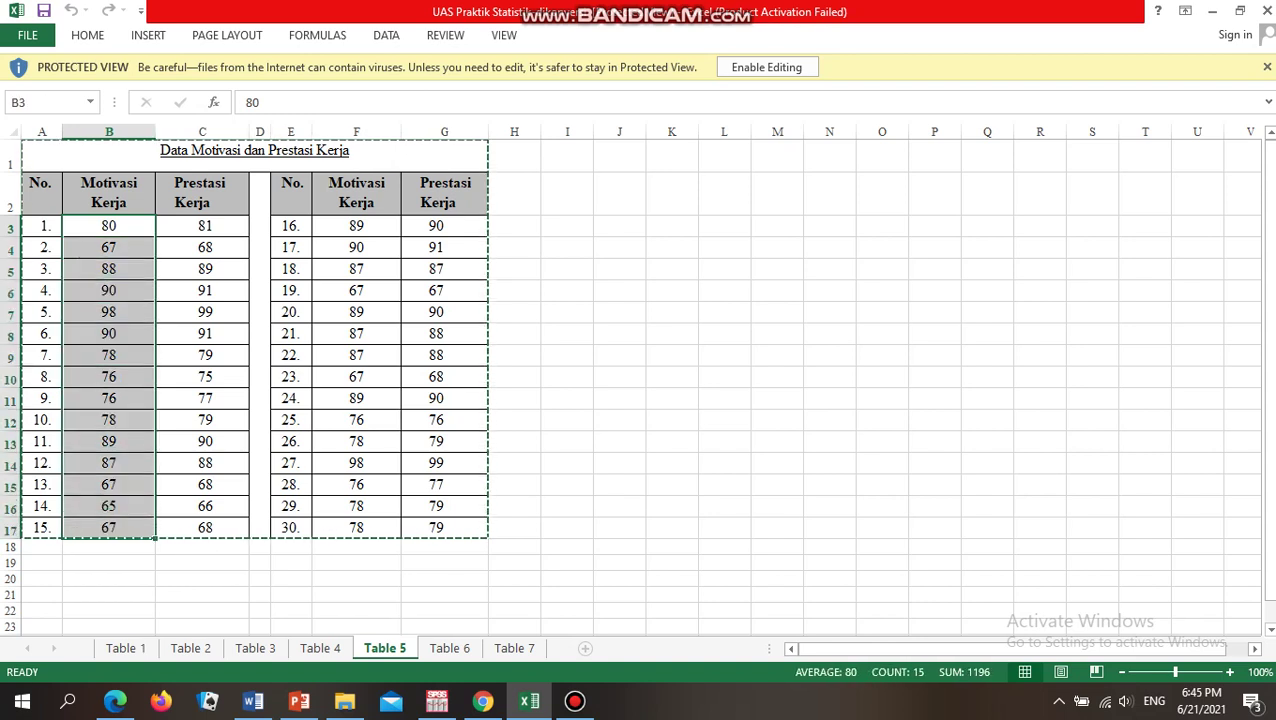
{"action": "key", "text": "shift+F10"}
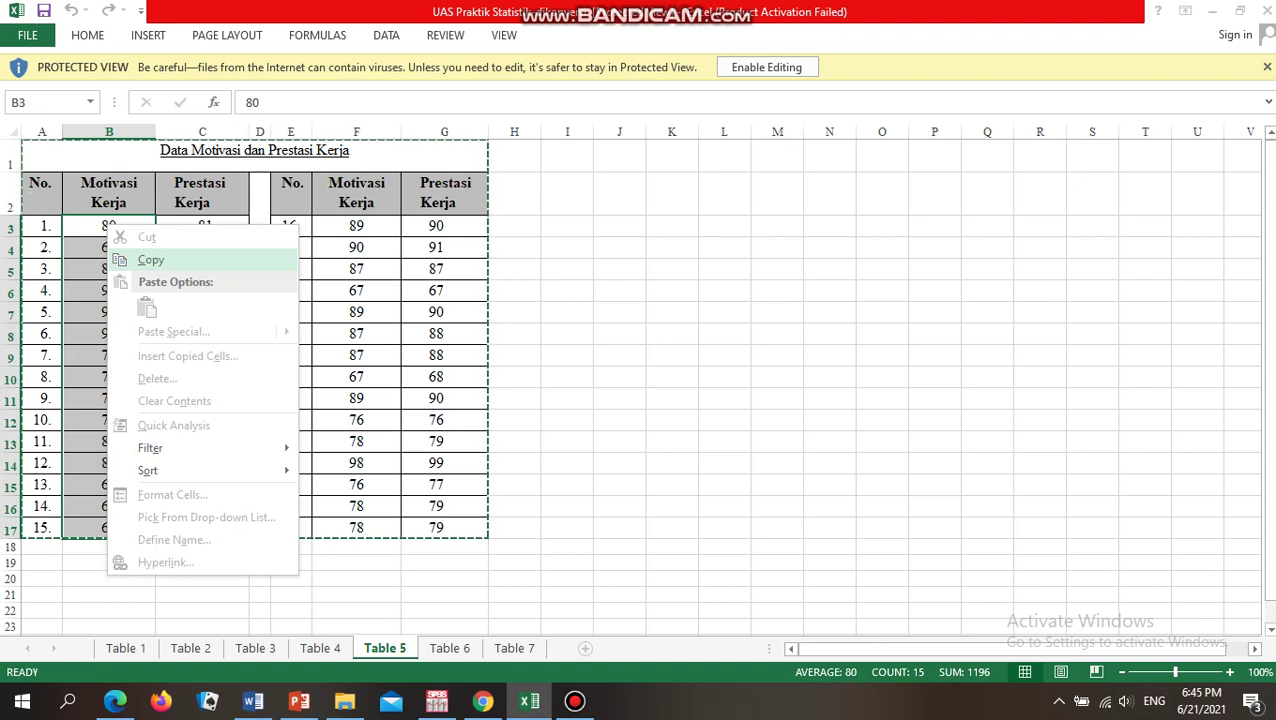
{"action": "key", "text": "Return"}
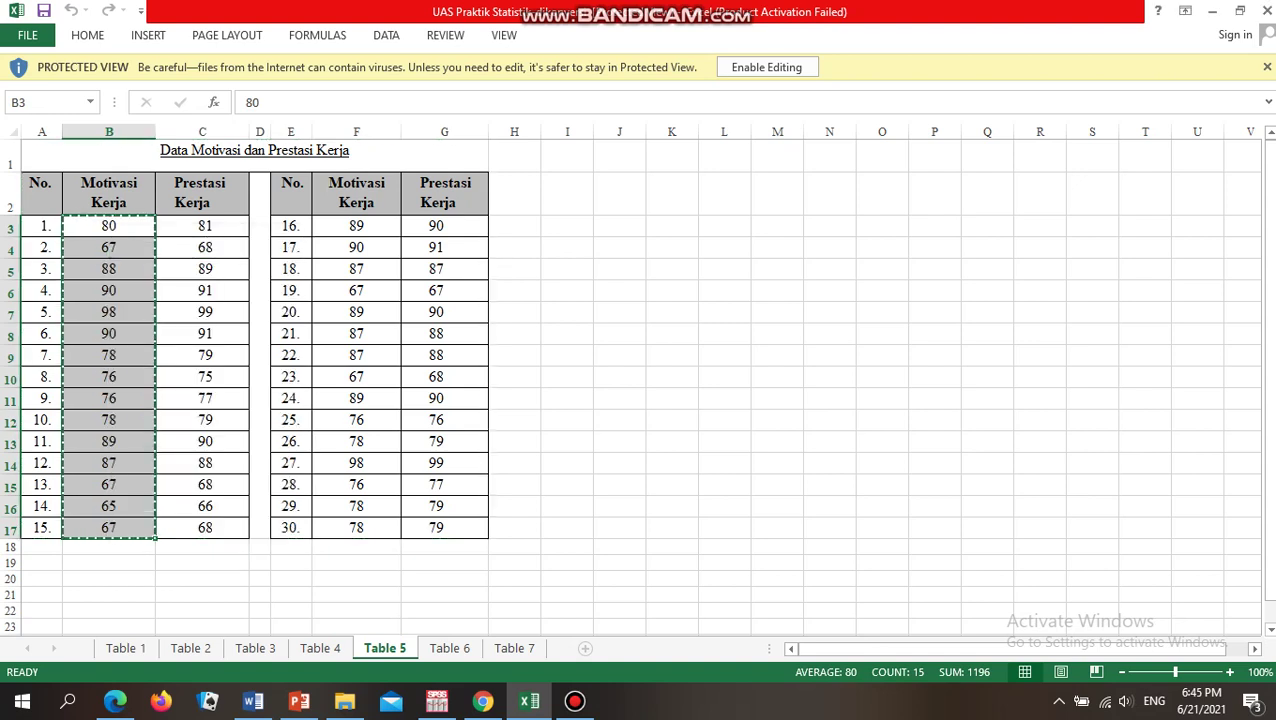
- Paste the copied Motivasi Kerja values into the first column of the SPSS dataset, starting at row 1
{"action": "left_click", "coordinate": [437, 701]}
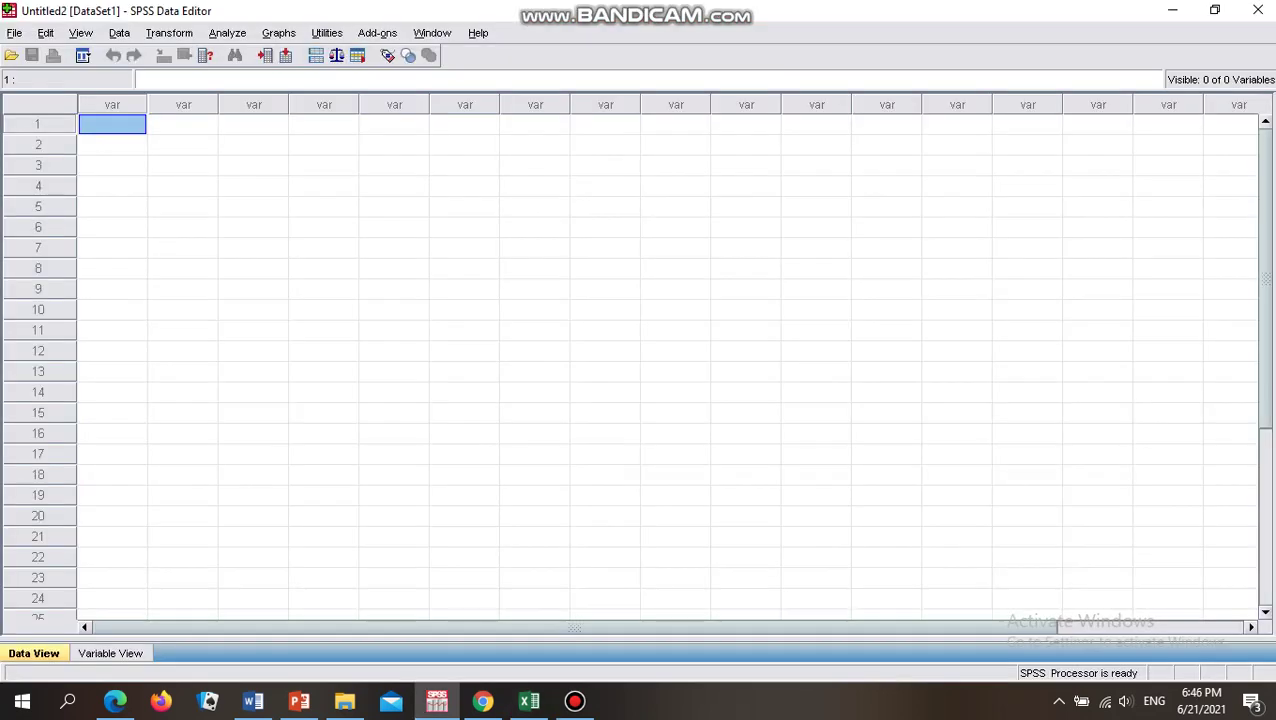
{"action": "right_click", "coordinate": [111, 127]}
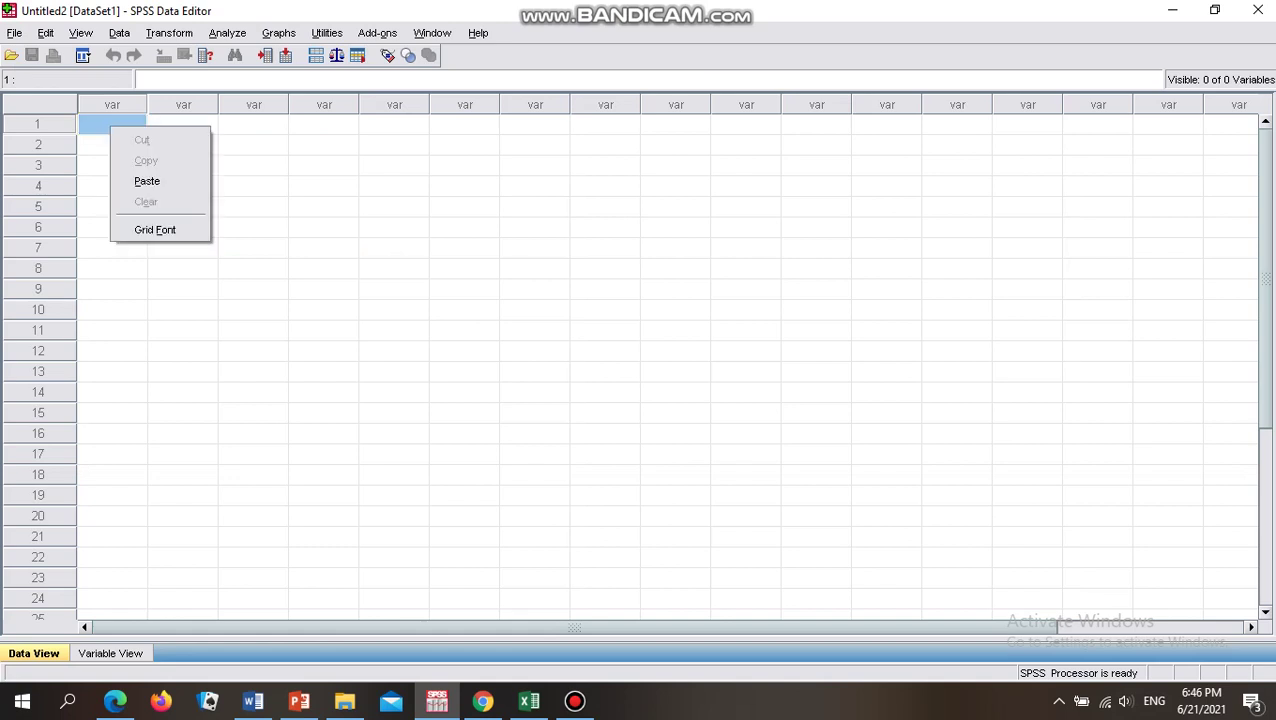
{"action": "left_click", "coordinate": [147, 181]}
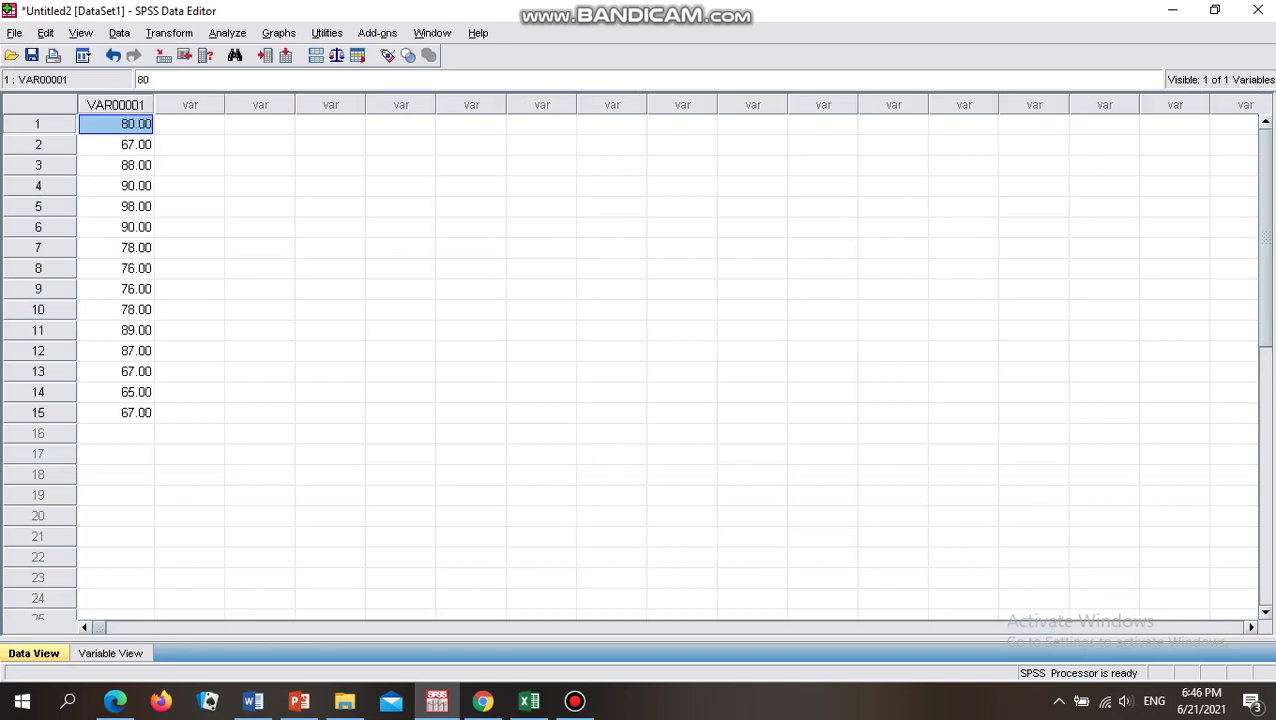
- Select row 16 of the first SPSS column, then copy the Motivasi Kerja values of subjects 16 to 30 (F3:F17) in Excel
{"action": "left_click", "coordinate": [116, 434]}
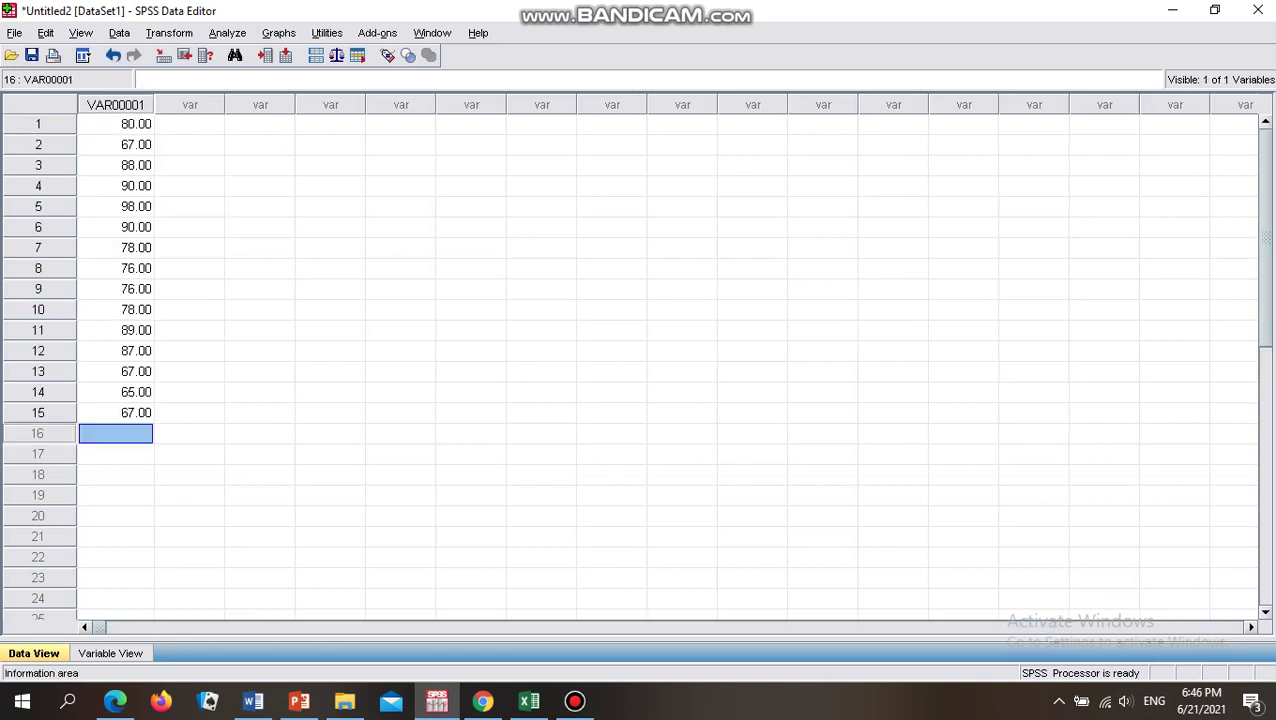
{"action": "left_click", "coordinate": [529, 700]}
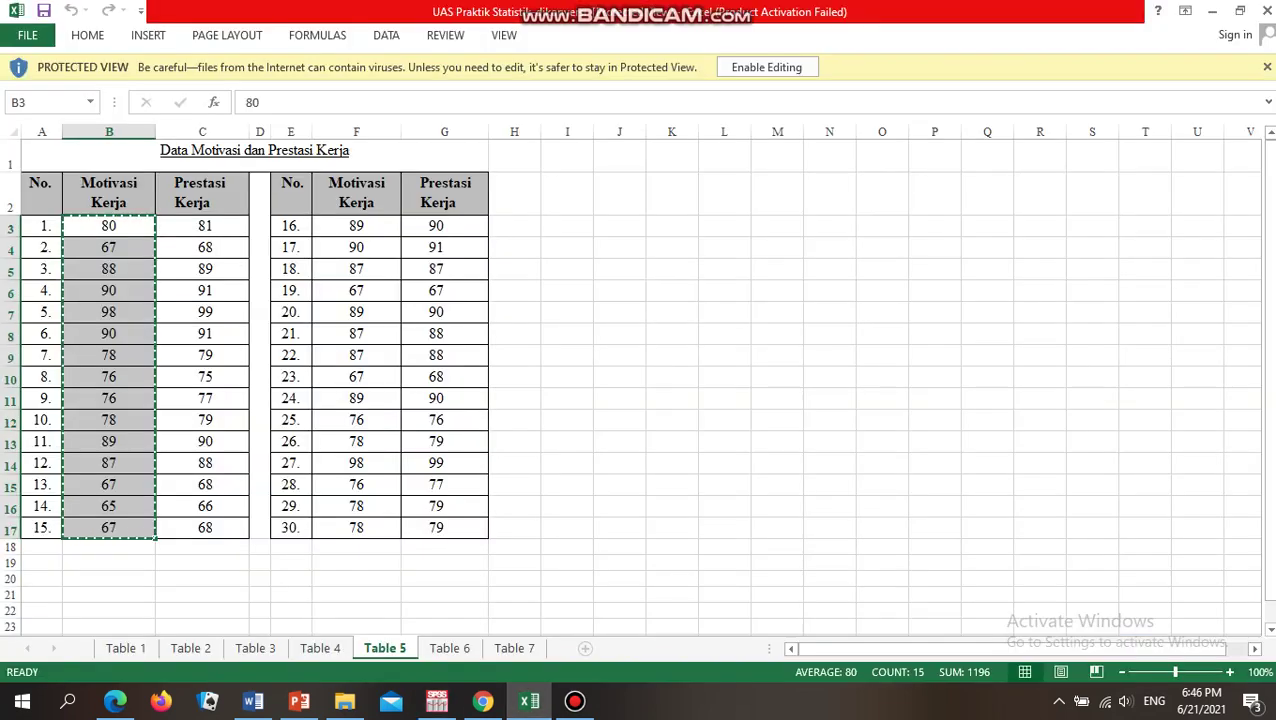
{"action": "right_click", "coordinate": [348, 229]}
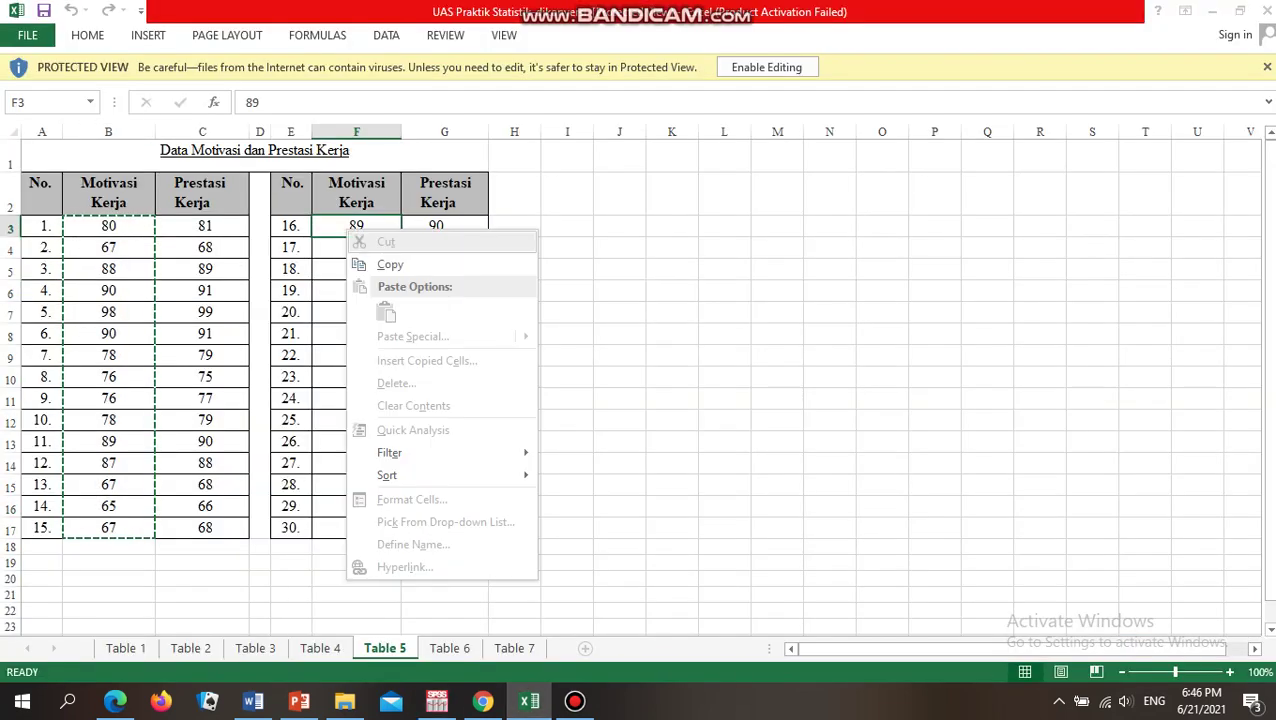
{"action": "key", "text": "Escape"}
{"action": "left_click_drag", "start_coordinate": [348, 229], "coordinate": [356, 527]}
{"action": "right_click", "coordinate": [347, 230]}
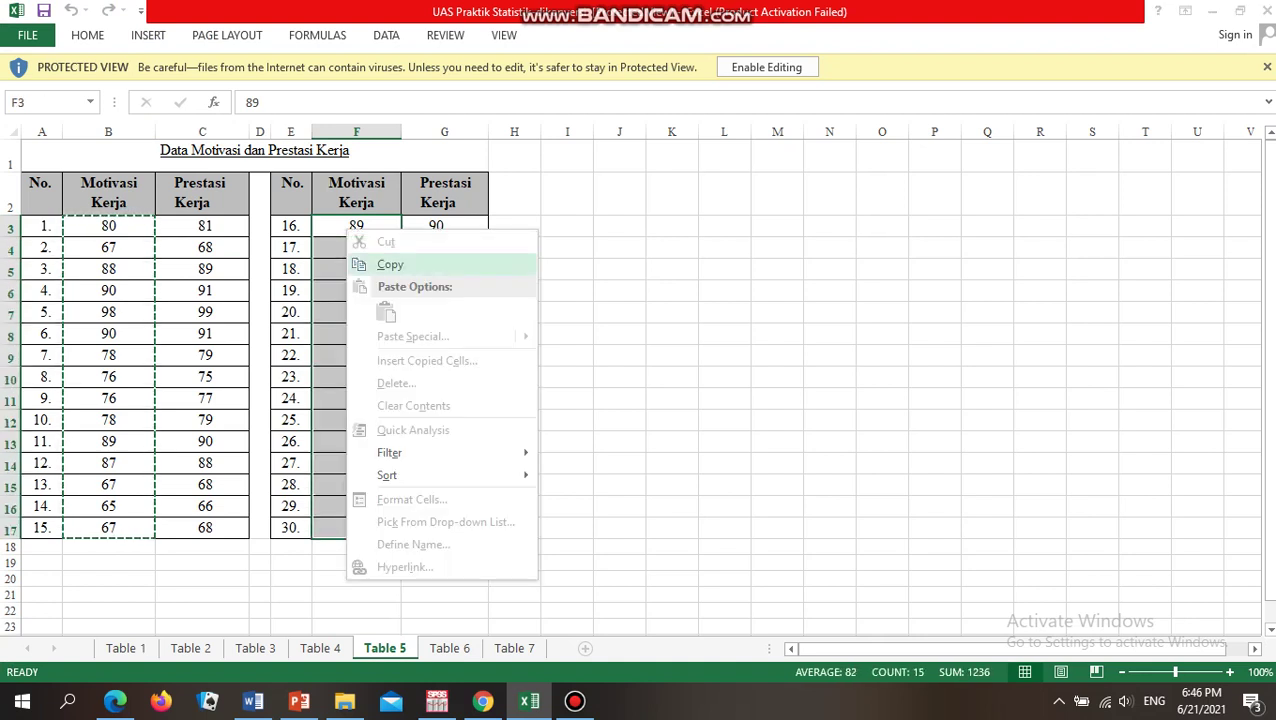
{"action": "left_click", "coordinate": [390, 264]}
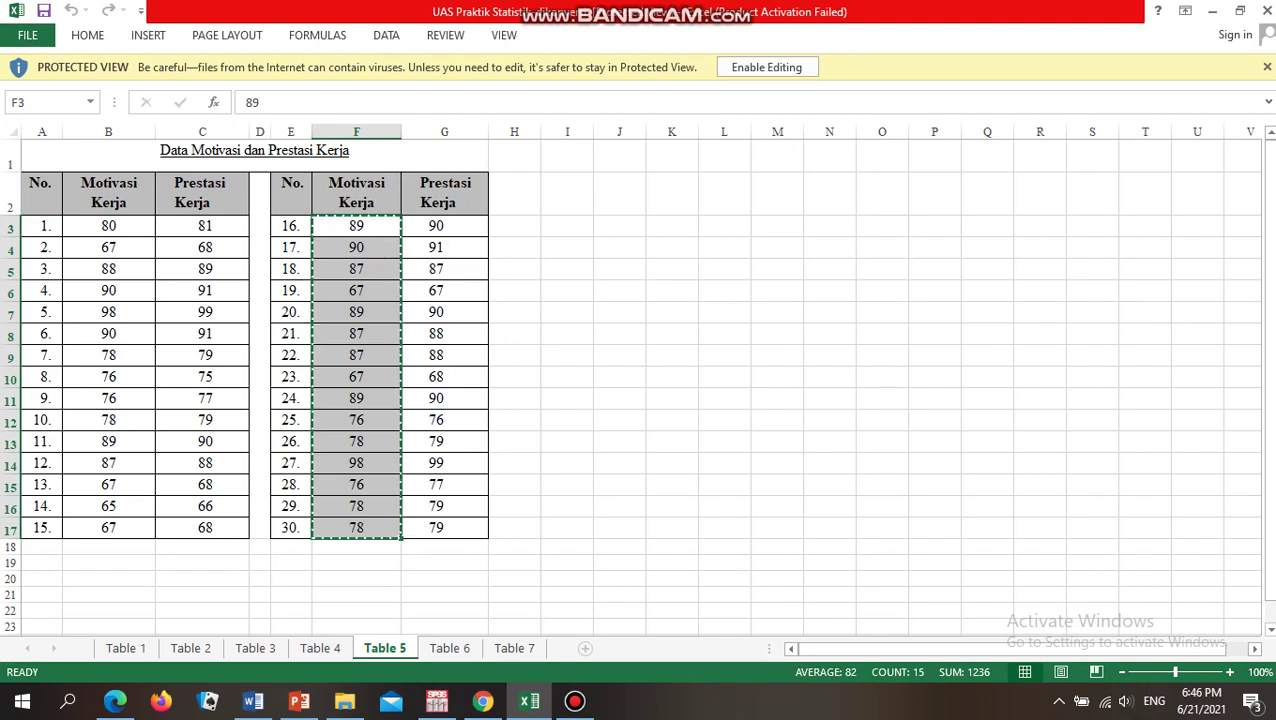
- Paste the remaining Motivasi Kerja values into the first SPSS column, starting at row 16
{"action": "left_click", "coordinate": [437, 701]}
{"action": "right_click", "coordinate": [146, 433]}
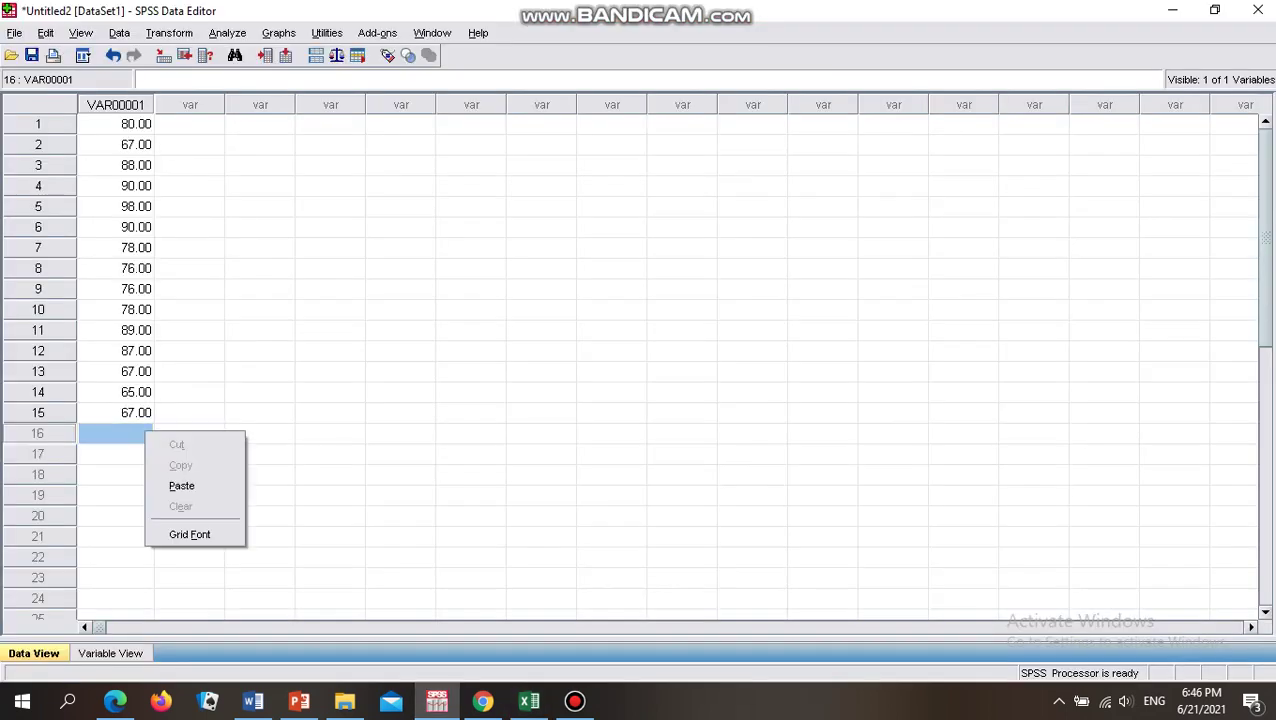
{"action": "left_click", "coordinate": [181, 485]}
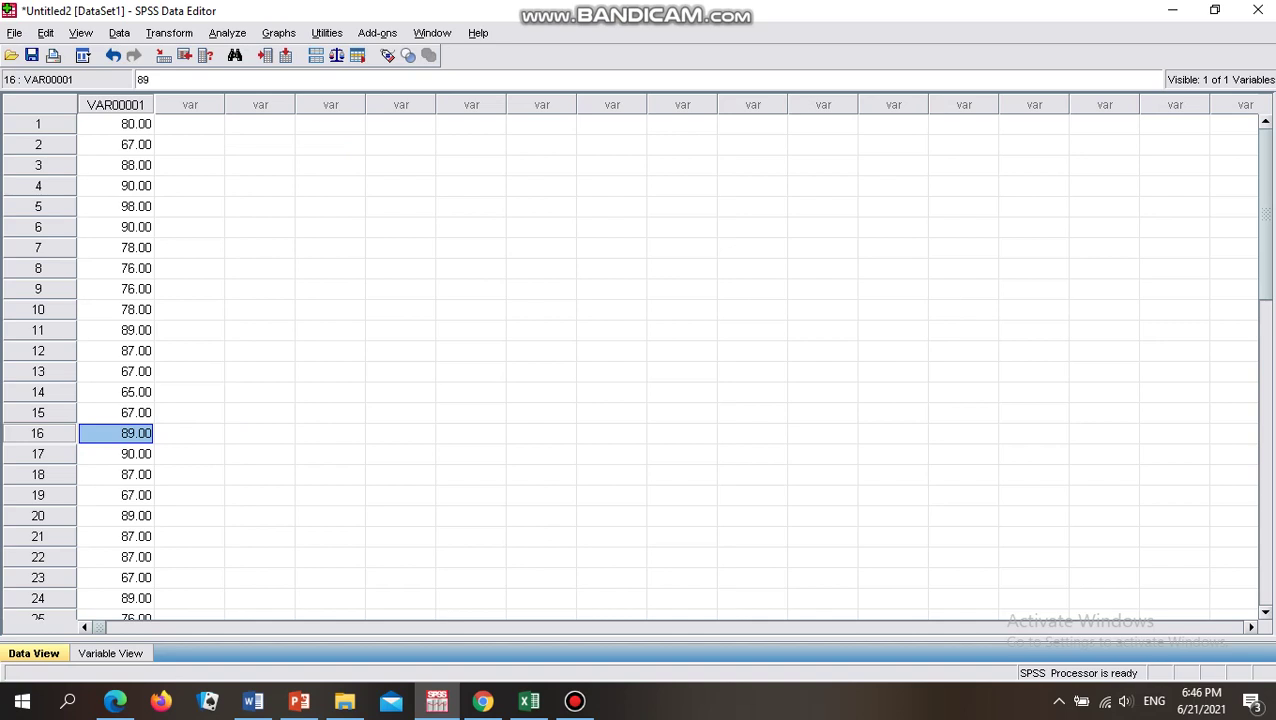
{"action": "left_click", "coordinate": [1234, 207]}
{"action": "mouse_move", "coordinate": [1266, 213]}
{"action": "left_mouse_down"}
{"action": "mouse_move", "coordinate": [1266, 283]}
{"action": "mouse_move", "coordinate": [1266, 213]}
{"action": "left_mouse_up"}
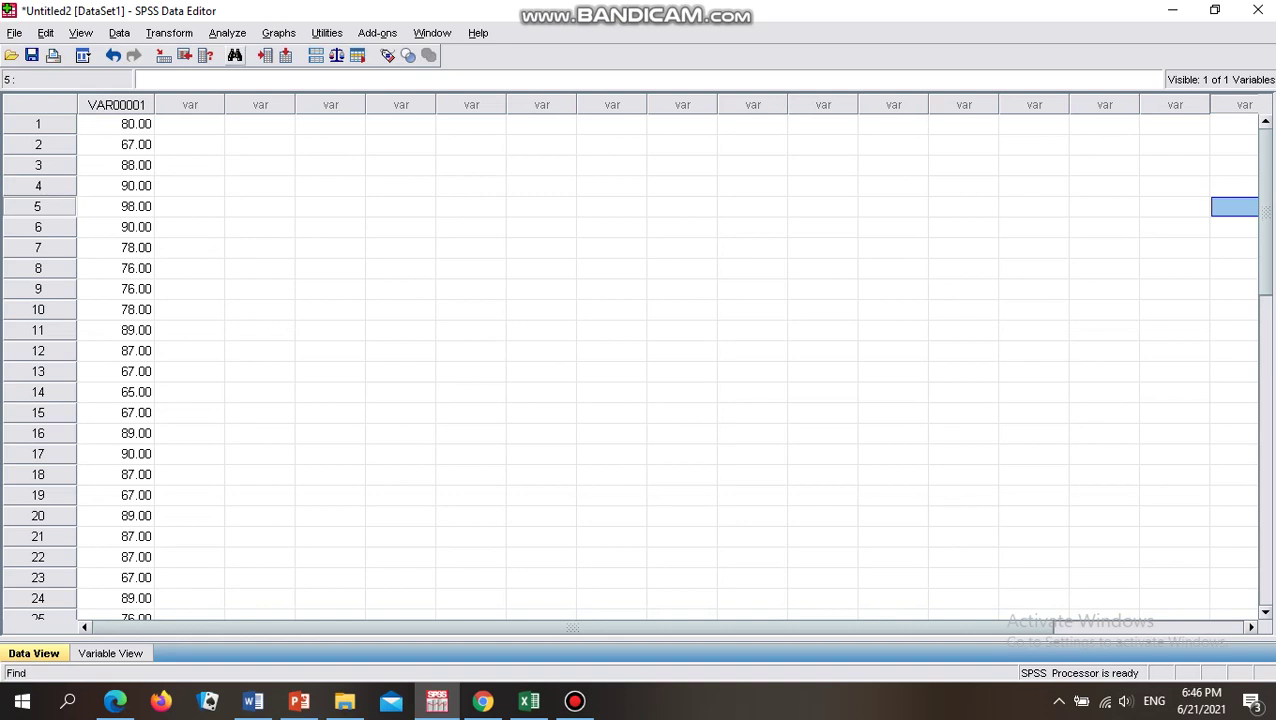
- Select row 1 of the second SPSS column and copy the Prestasi Kerja values of subjects 1 to 15 (C3:C17) in Excel
{"action": "left_click", "coordinate": [190, 124]}
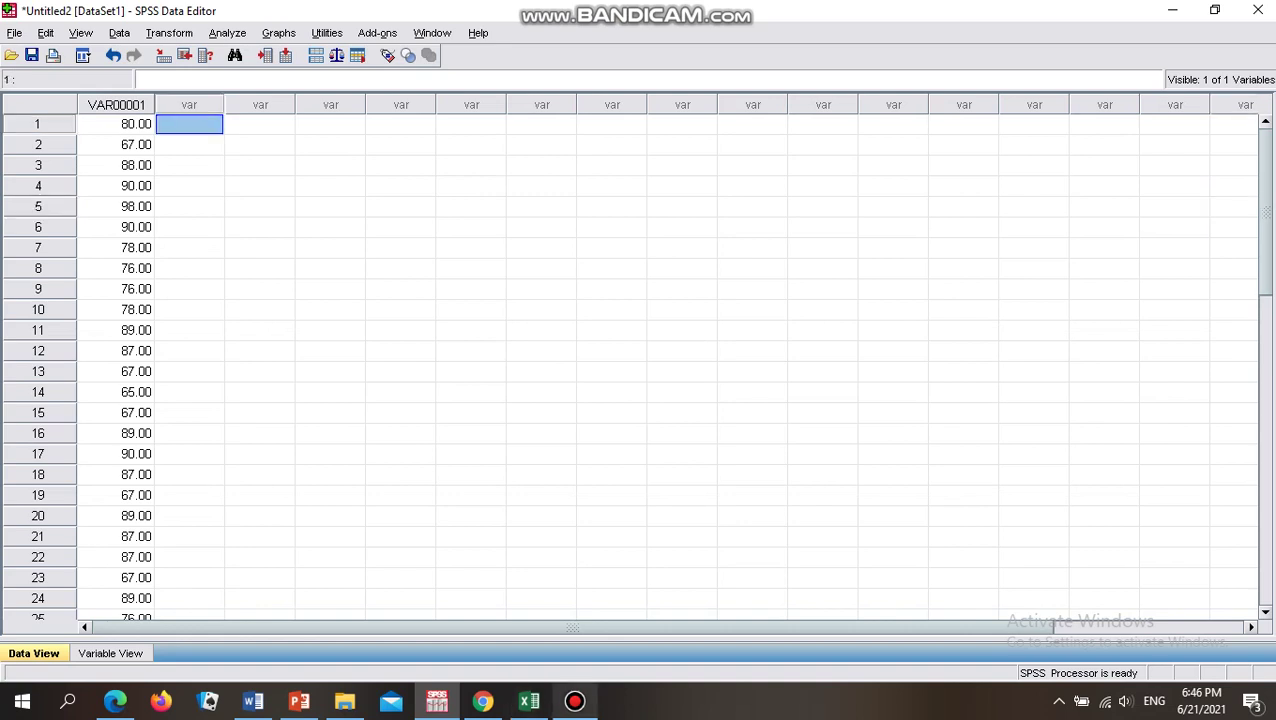
{"action": "left_click", "coordinate": [529, 701]}
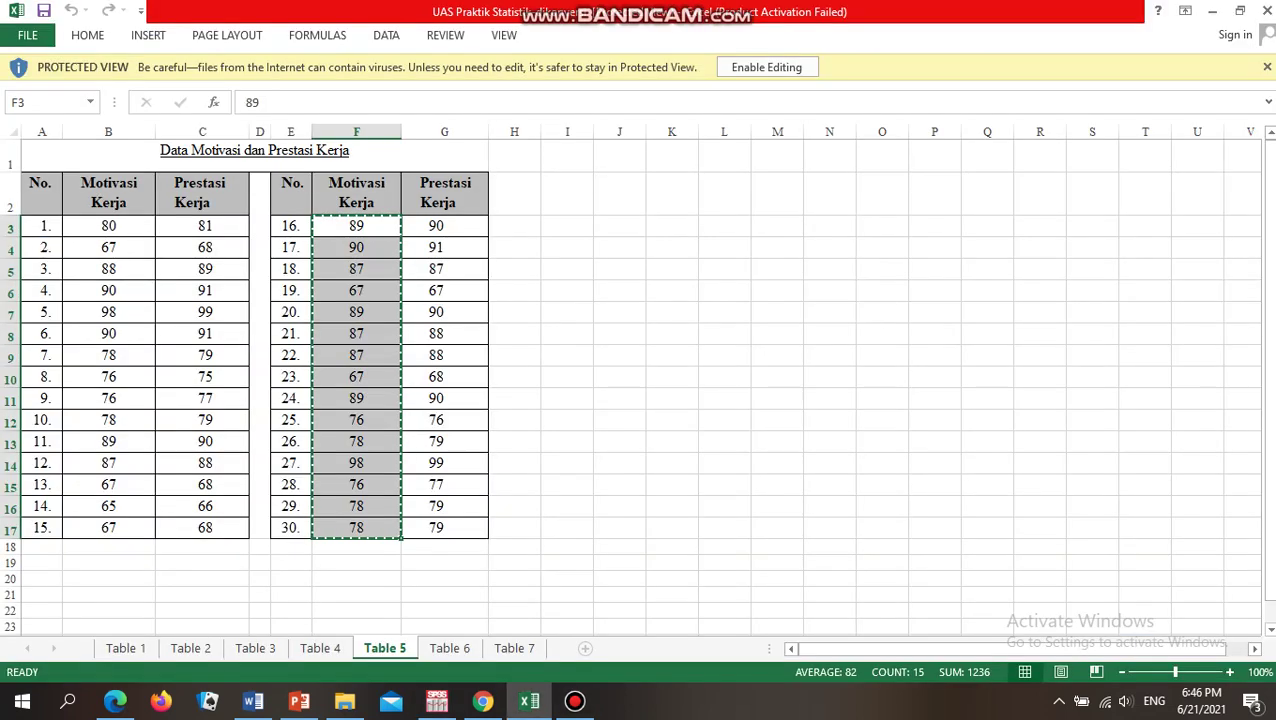
{"action": "left_click", "coordinate": [202, 226]}
{"action": "right_click", "coordinate": [198, 225]}
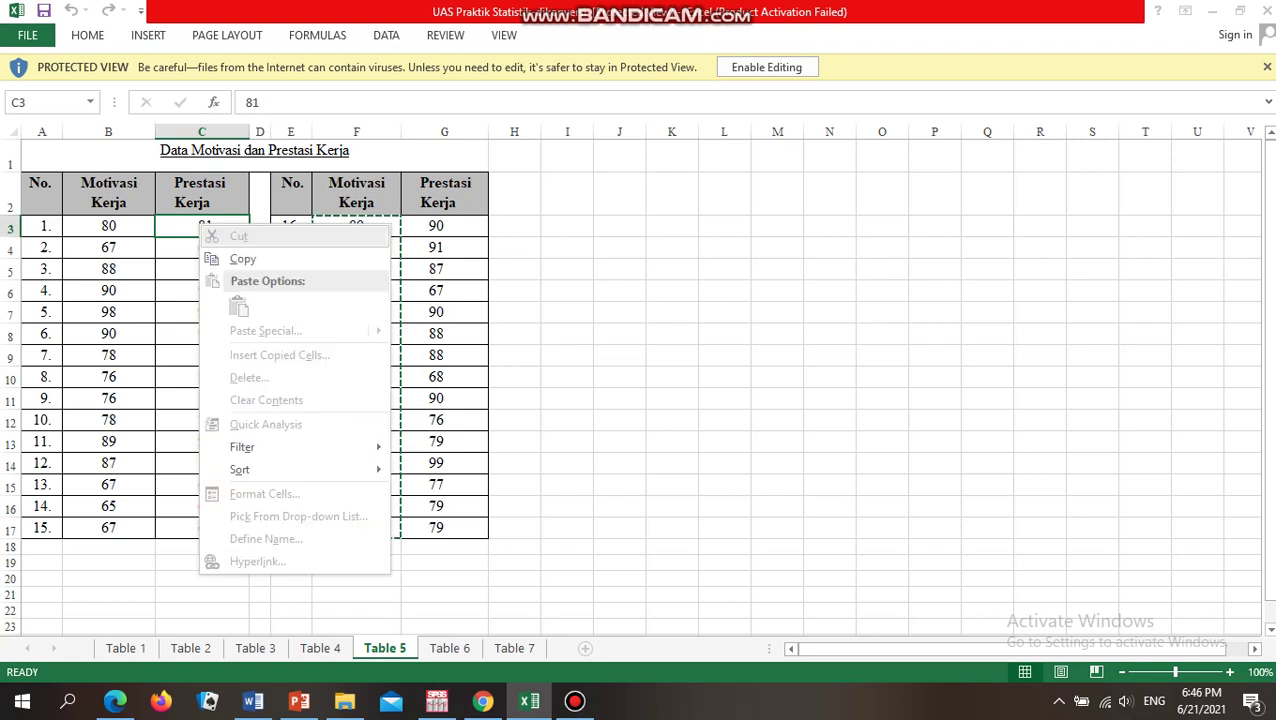
{"action": "left_click", "coordinate": [198, 225]}
{"action": "left_click_drag", "start_coordinate": [198, 226], "coordinate": [198, 527]}
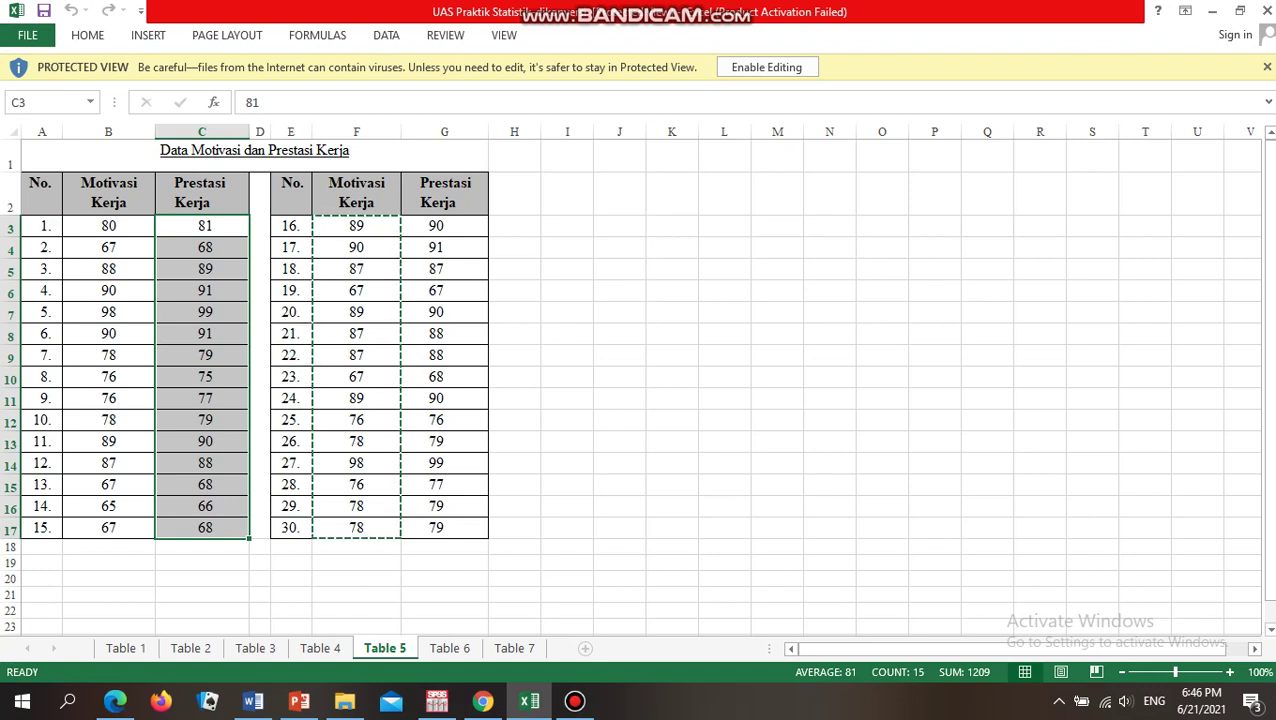
{"action": "right_click", "coordinate": [199, 225]}
{"action": "key", "text": "Escape"}
{"action": "key", "text": "ctrl+c"}
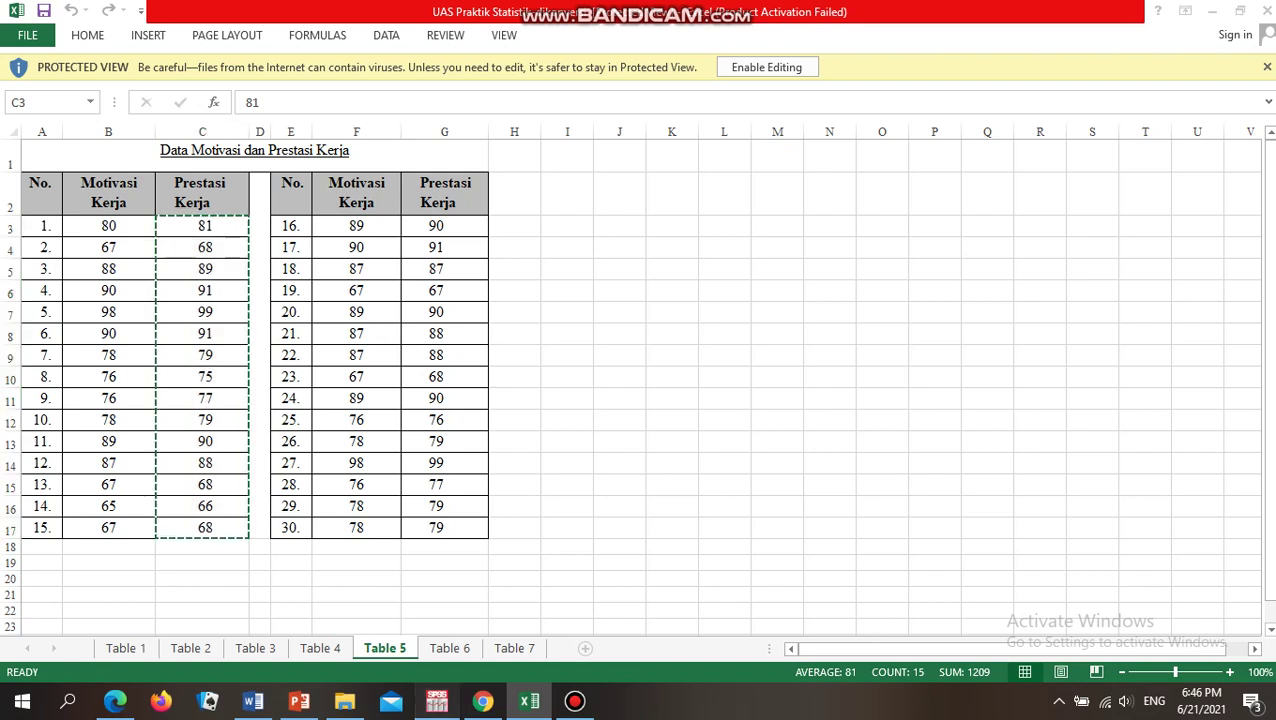
- Paste the copied Prestasi Kerja values into the second column of the SPSS dataset, starting at row 1
{"action": "left_click", "coordinate": [437, 701]}
{"action": "right_click", "coordinate": [211, 120]}
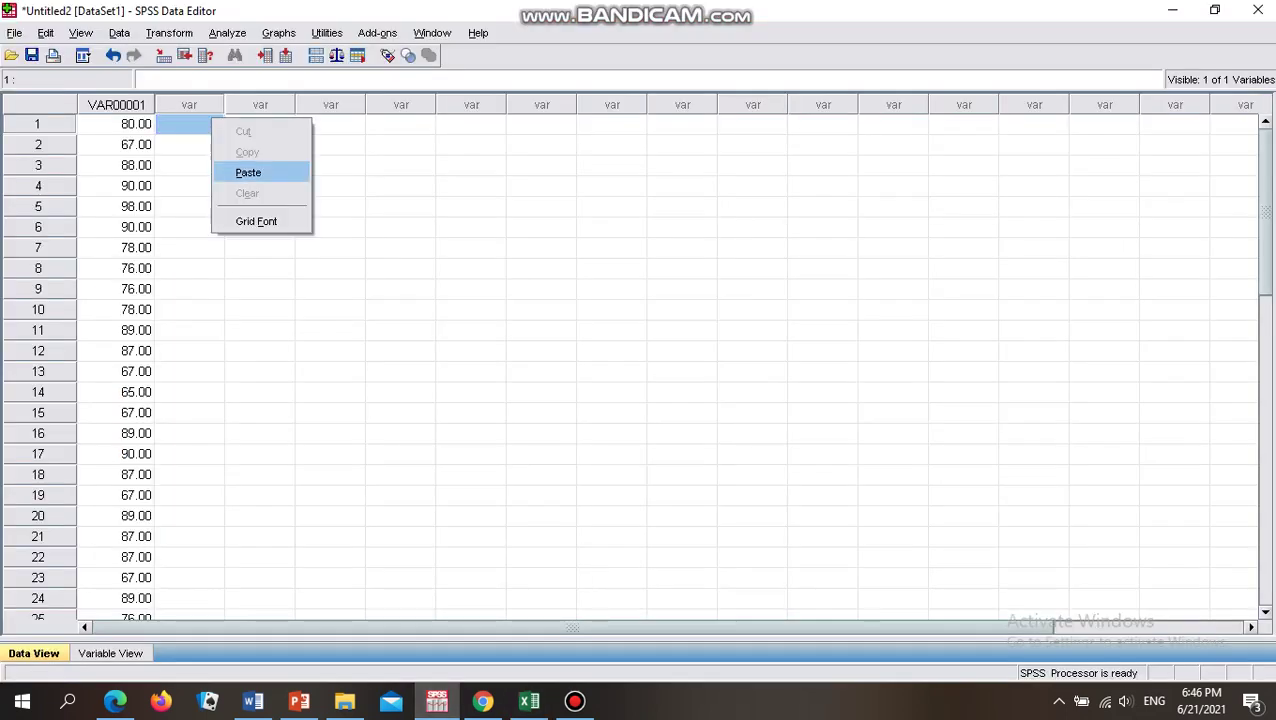
{"action": "left_click", "coordinate": [248, 172]}
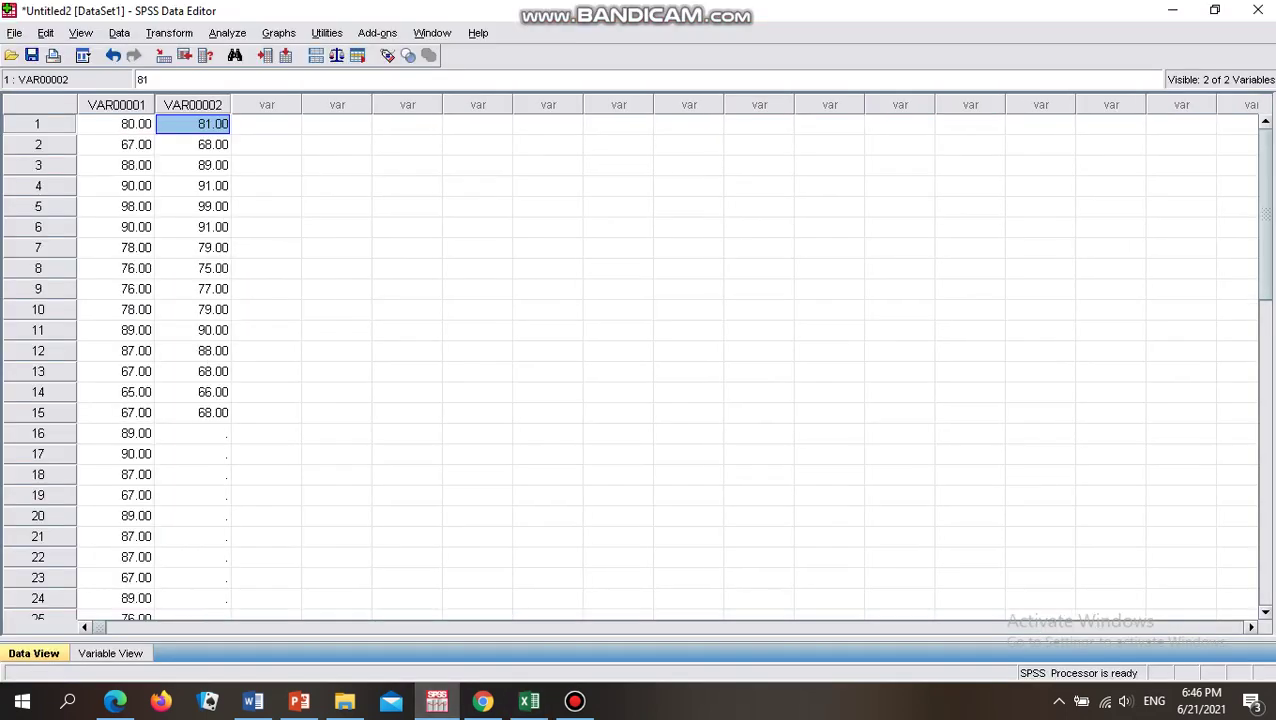
- Select row 16 of the second SPSS column and copy the Prestasi Kerja values of subjects 16 to 30 (G3:G17) in Excel
{"action": "left_click", "coordinate": [193, 434]}
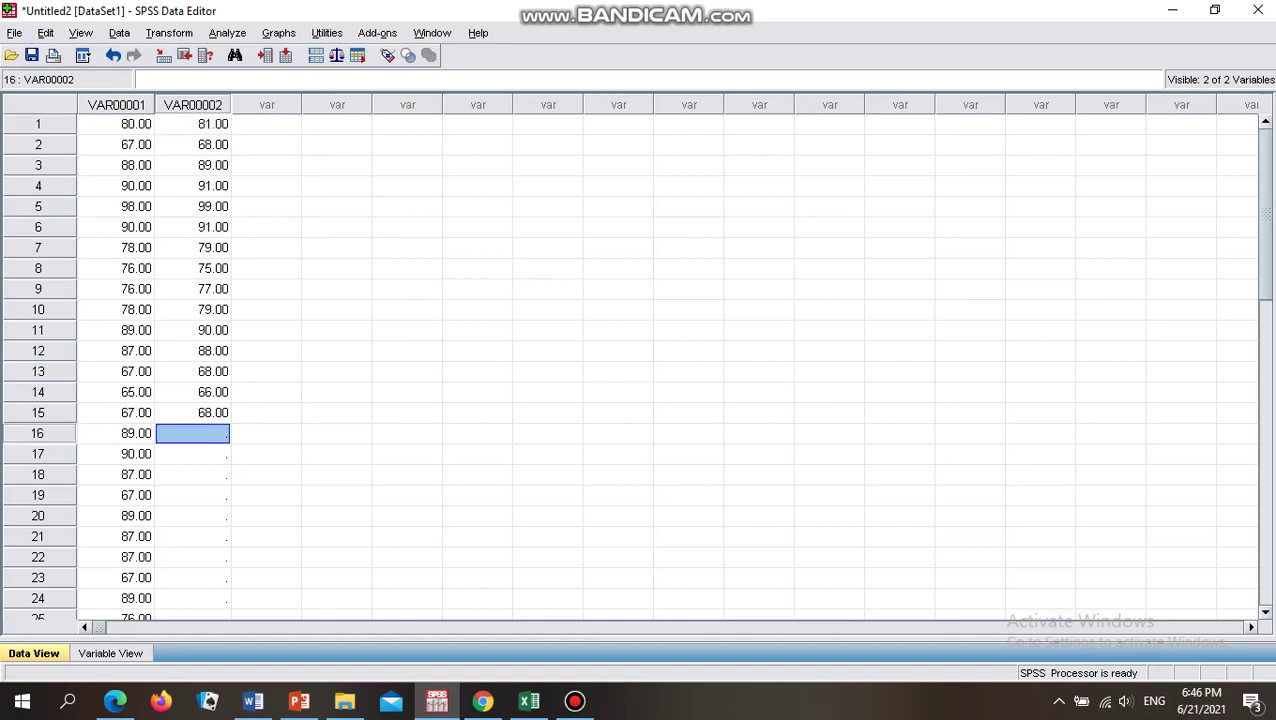
{"action": "left_click", "coordinate": [529, 701]}
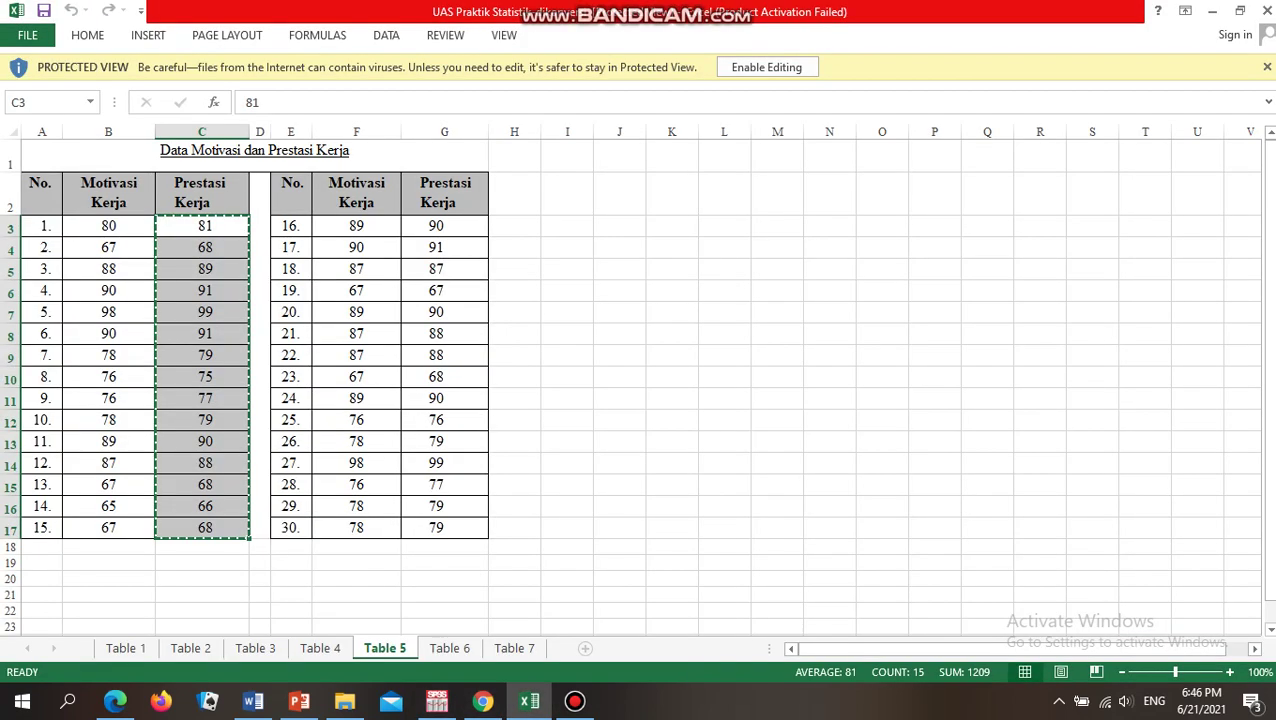
{"action": "left_click", "coordinate": [444, 226]}
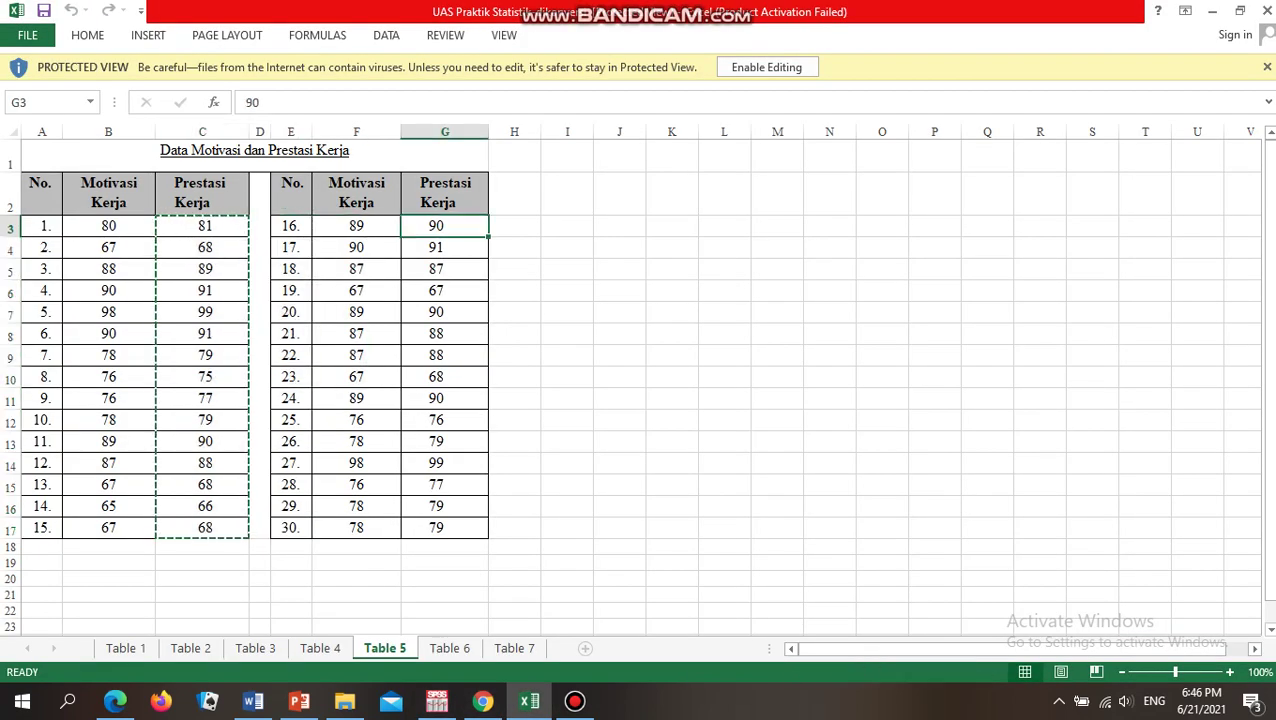
{"action": "right_click", "coordinate": [444, 228]}
{"action": "key", "text": "Escape"}
{"action": "key", "text": "shift+Down"}
{"action": "key", "text": "shift+Down"}
{"action": "key", "text": "shift+Down"}
{"action": "key", "text": "shift+Down"}
{"action": "key", "text": "shift+Down"}
{"action": "key", "text": "shift+Down"}
{"action": "key", "text": "shift+Down"}
{"action": "key", "text": "shift+Down"}
{"action": "key", "text": "shift+Down"}
{"action": "key", "text": "shift+Down"}
{"action": "key", "text": "shift+Down"}
{"action": "key", "text": "shift+Down"}
{"action": "key", "text": "shift+Down"}
{"action": "key", "text": "shift+Down"}
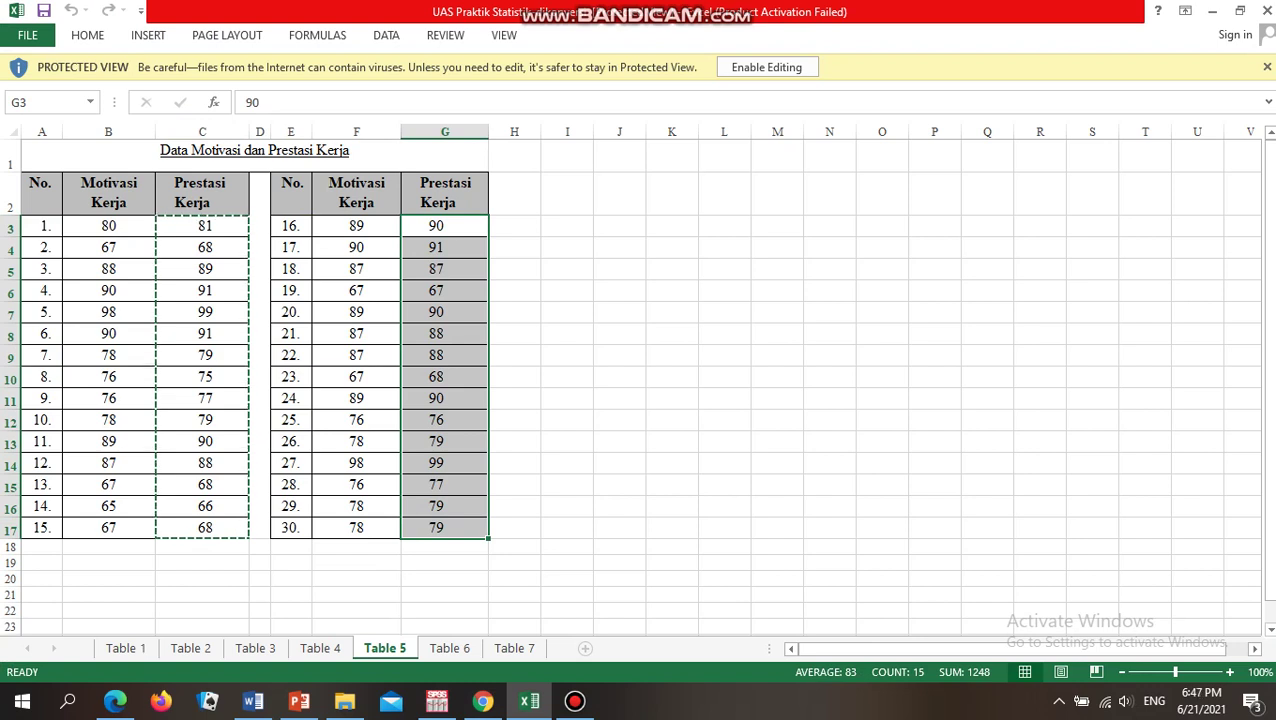
{"action": "right_click", "coordinate": [415, 229]}
{"action": "left_click", "coordinate": [458, 263]}
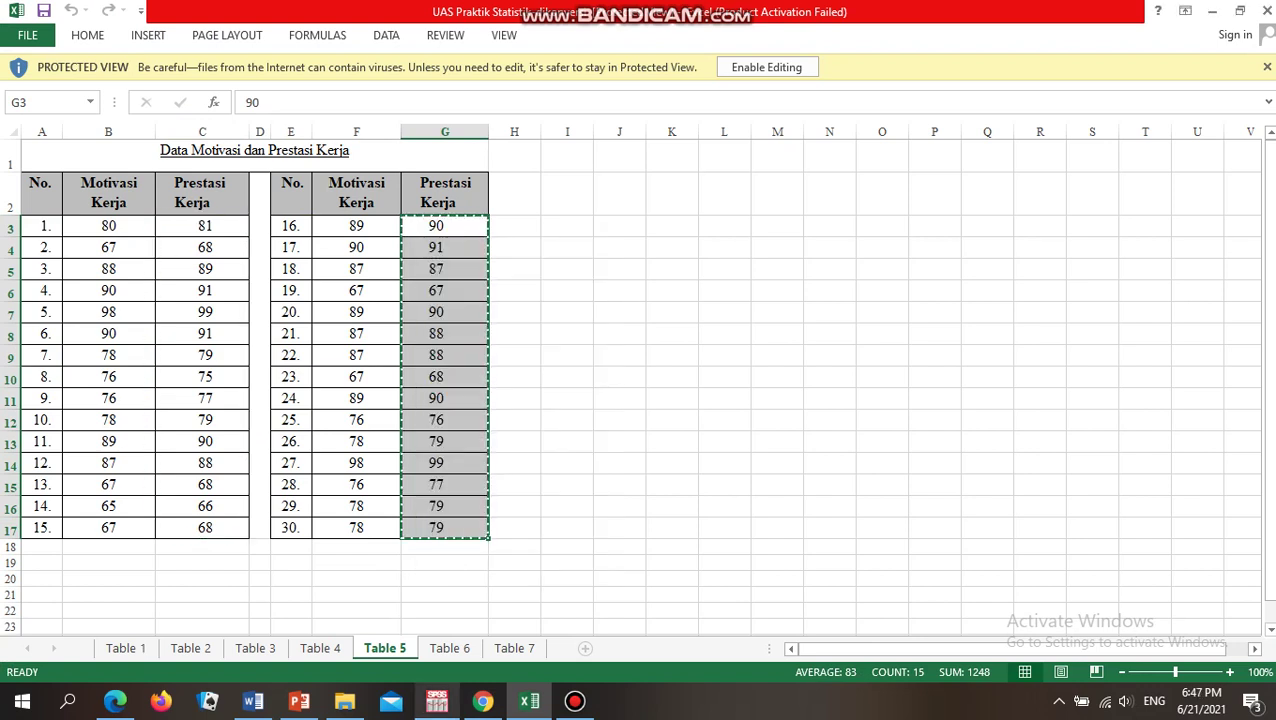
- Paste the remaining Prestasi Kerja values into the second SPSS column, starting at row 16
{"action": "key", "text": "alt+Tab"}
{"action": "right_click", "coordinate": [197, 428]}
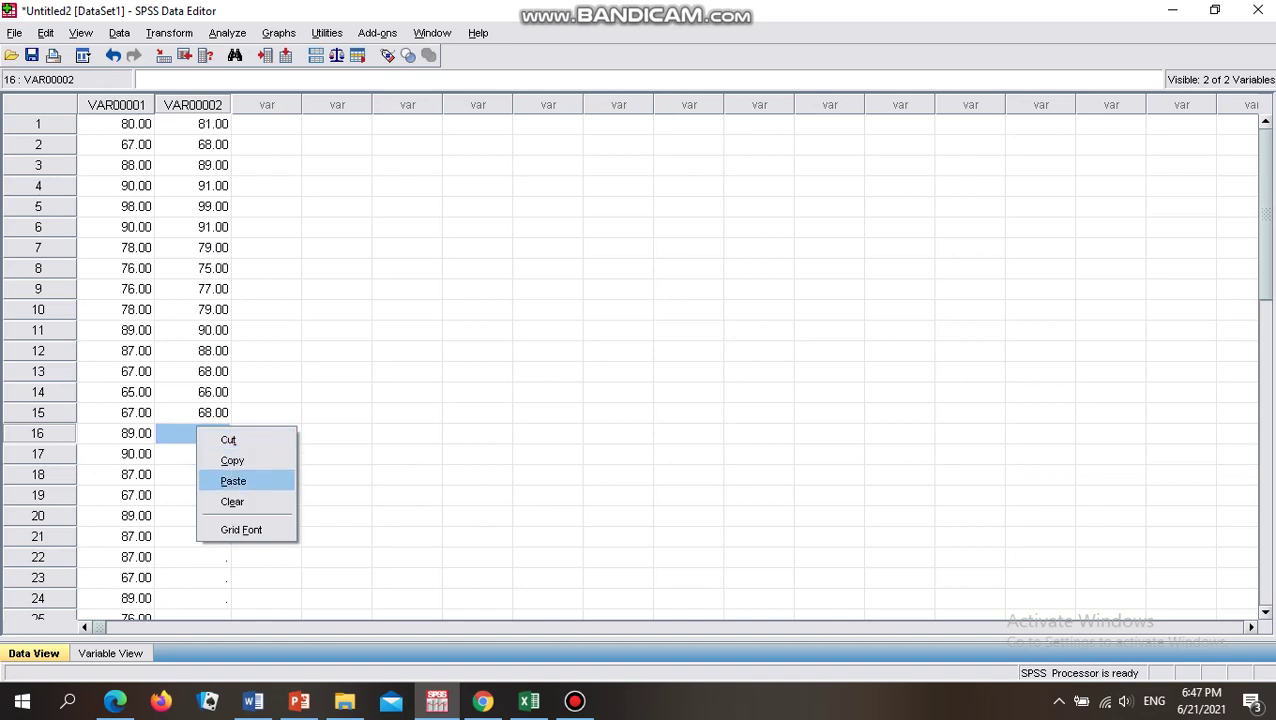
{"action": "left_click", "coordinate": [233, 481]}
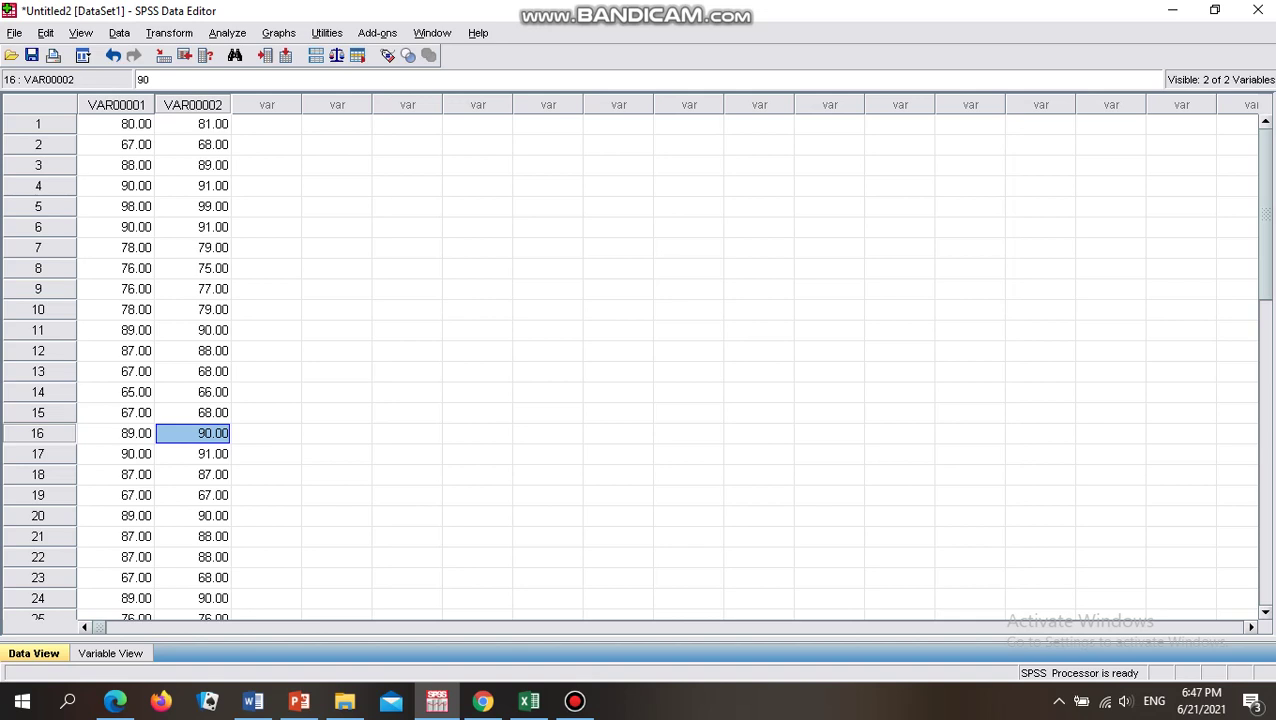
- Rename the first variable to X and the second variable to Y in the variable definitions
{"action": "left_click", "coordinate": [110, 653]}
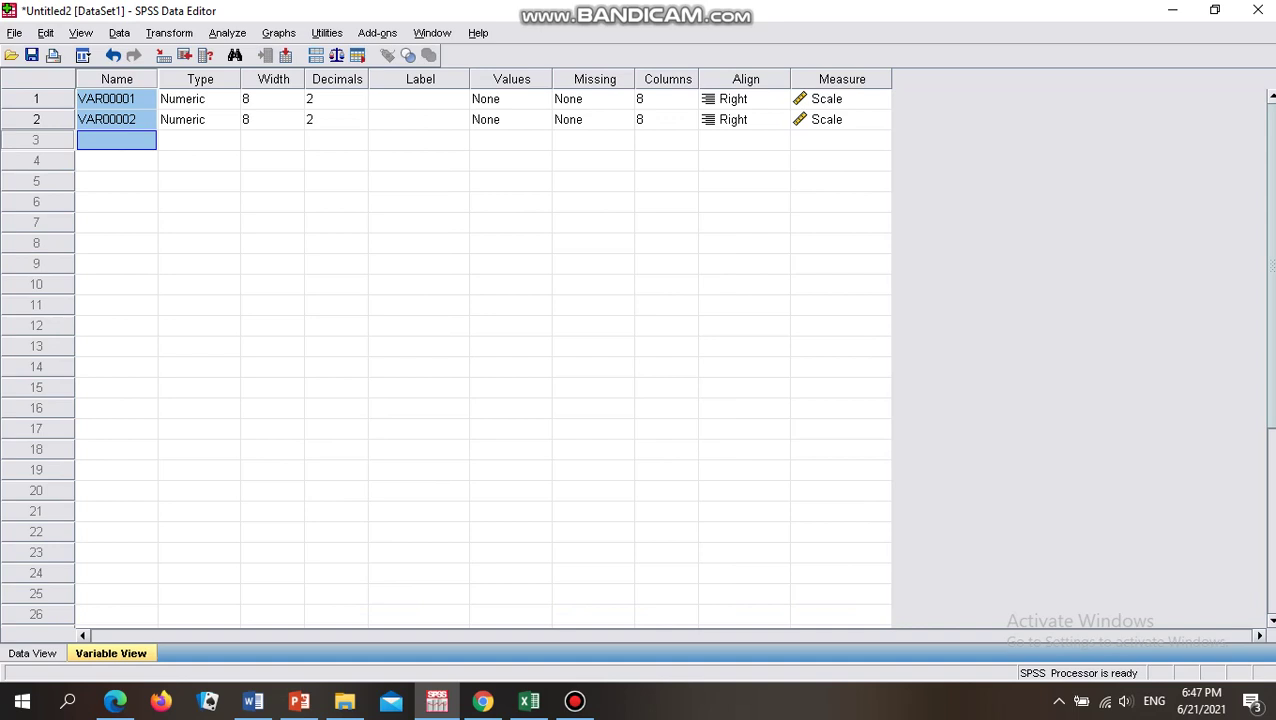
{"action": "left_click", "coordinate": [116, 99]}
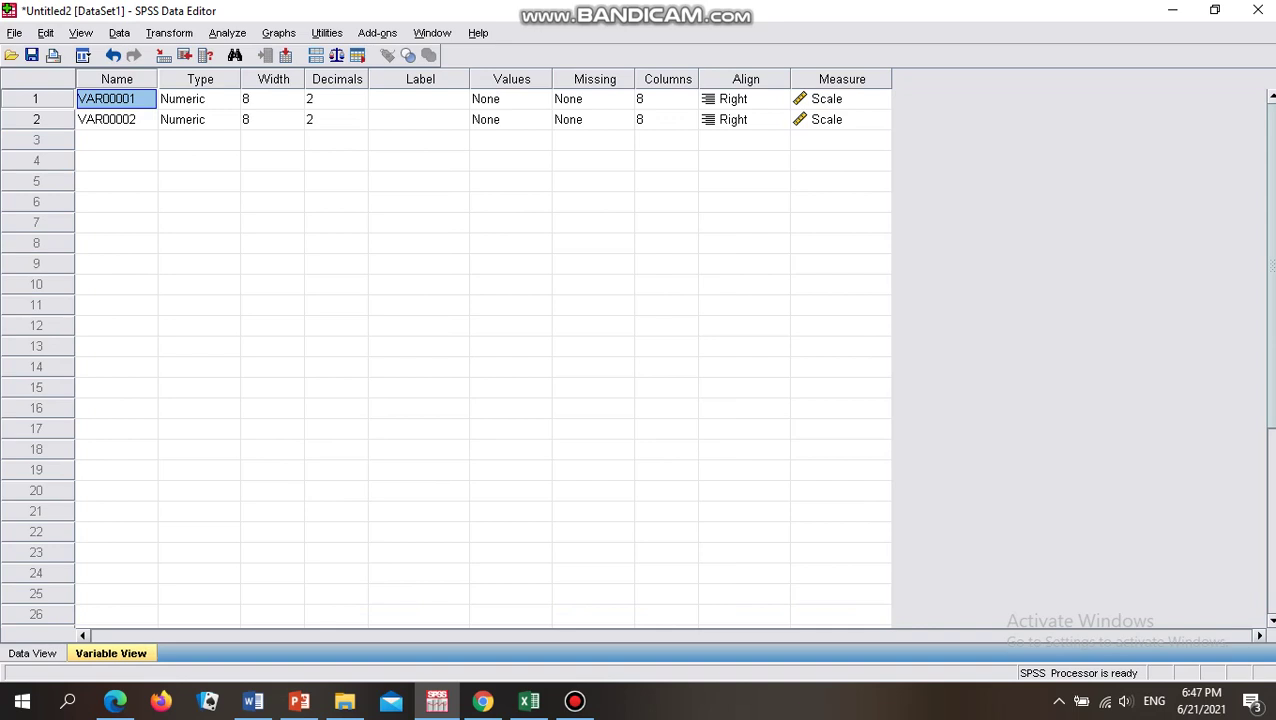
{"action": "type", "text": "X"}
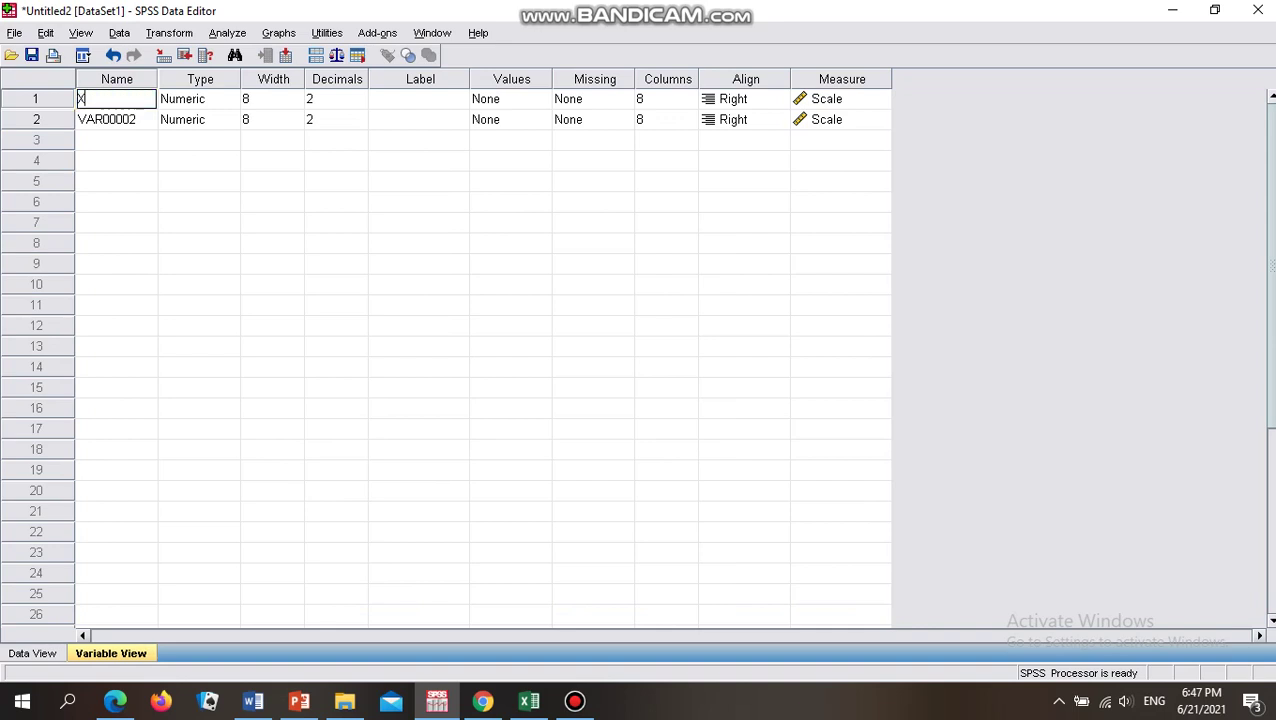
{"action": "key", "text": "Return"}
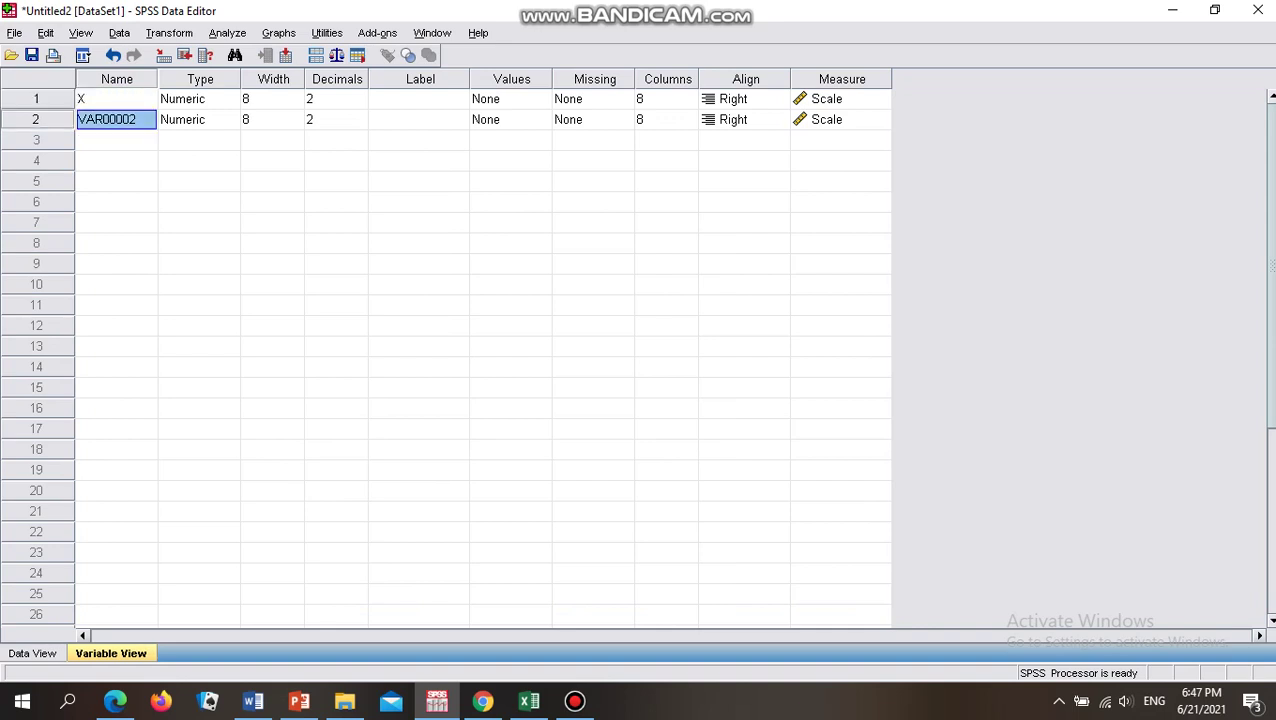
{"action": "type", "text": "Y"}
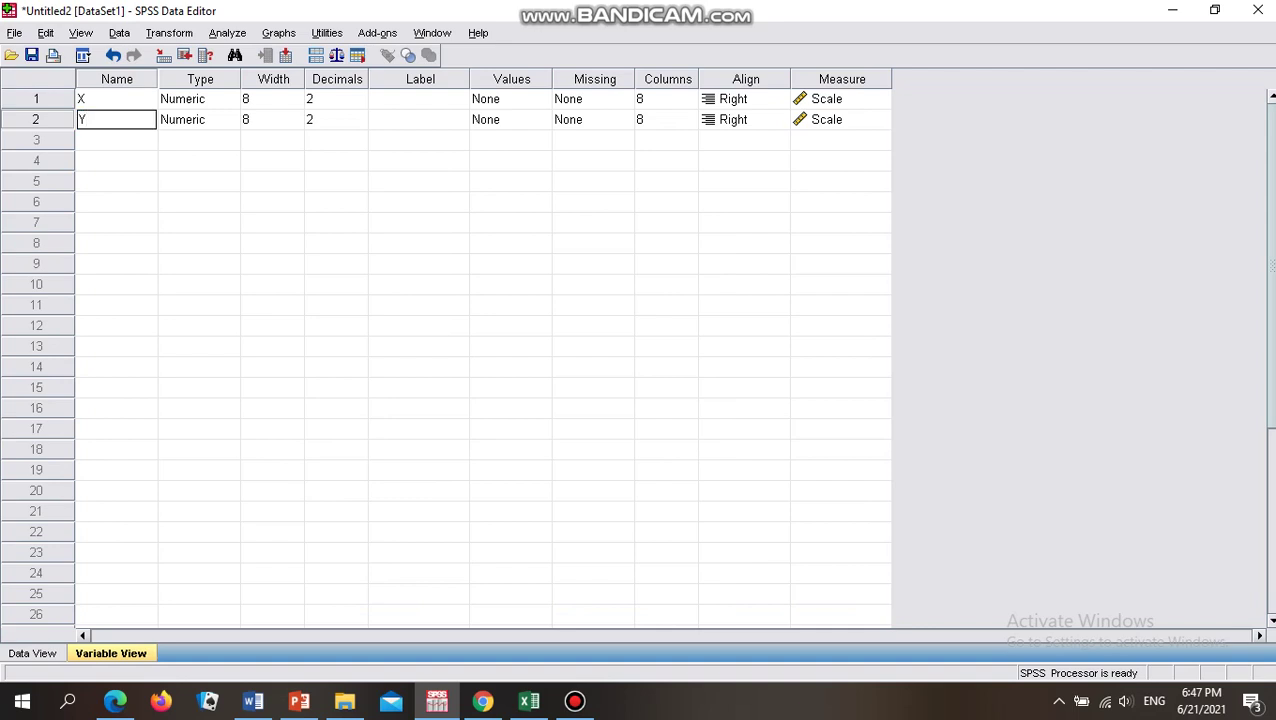
- Set the decimals of both variables X and Y to 0
{"action": "left_click", "coordinate": [348, 100]}
{"action": "left_click", "coordinate": [359, 104]}
{"action": "left_click", "coordinate": [359, 104]}
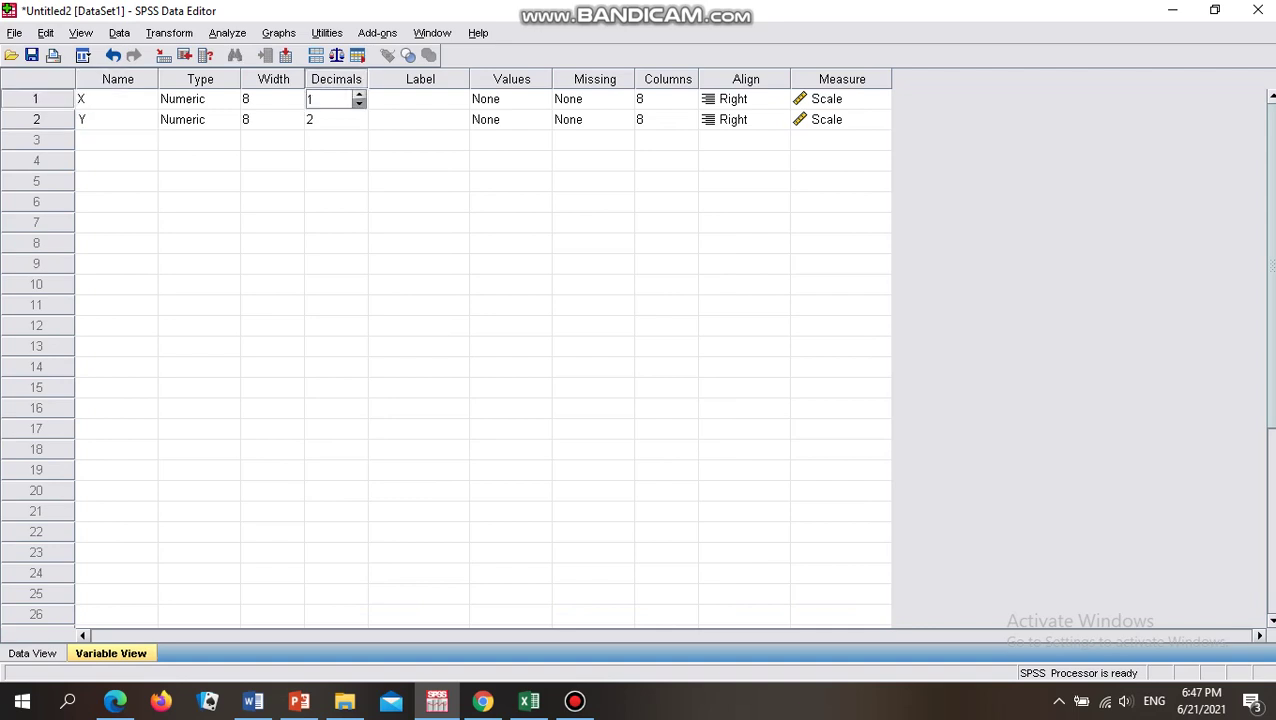
{"action": "left_click", "coordinate": [340, 120]}
{"action": "left_click", "coordinate": [359, 124]}
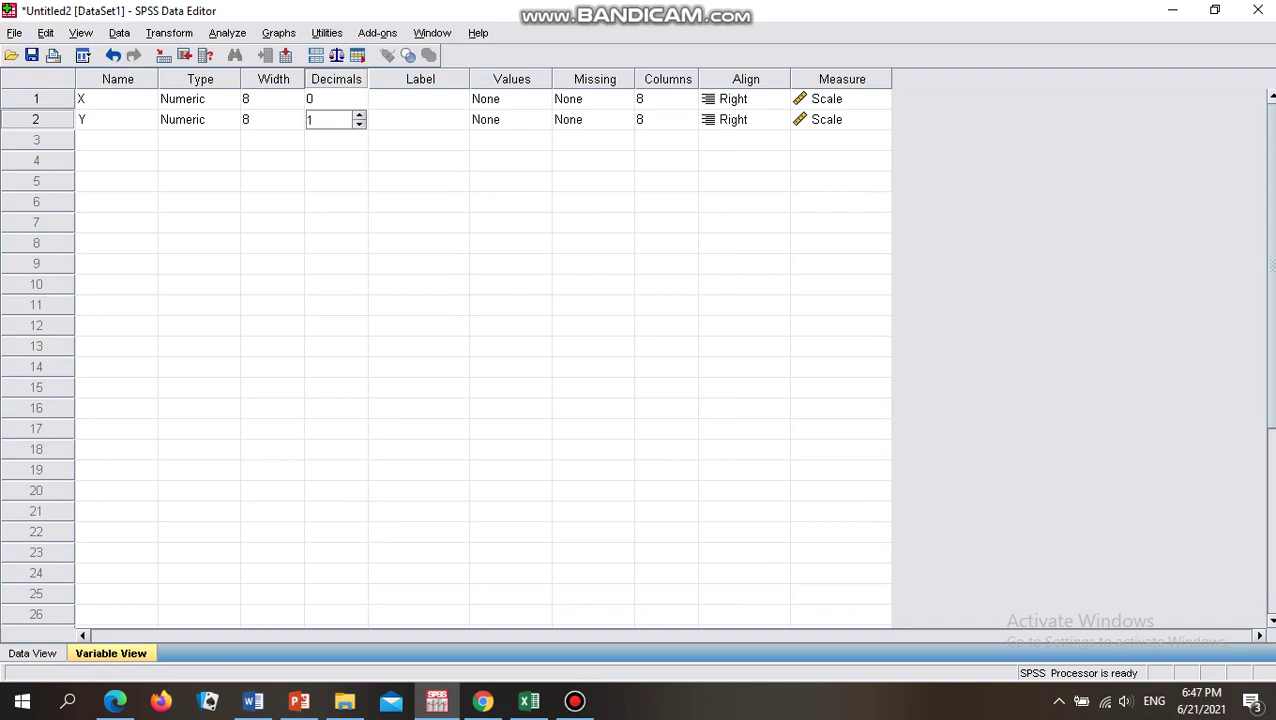
{"action": "left_click", "coordinate": [359, 124]}
- Label variable X as "Motivasi Kerja" and variable Y as "Prestasi Kerja"
{"action": "left_click", "coordinate": [418, 98]}
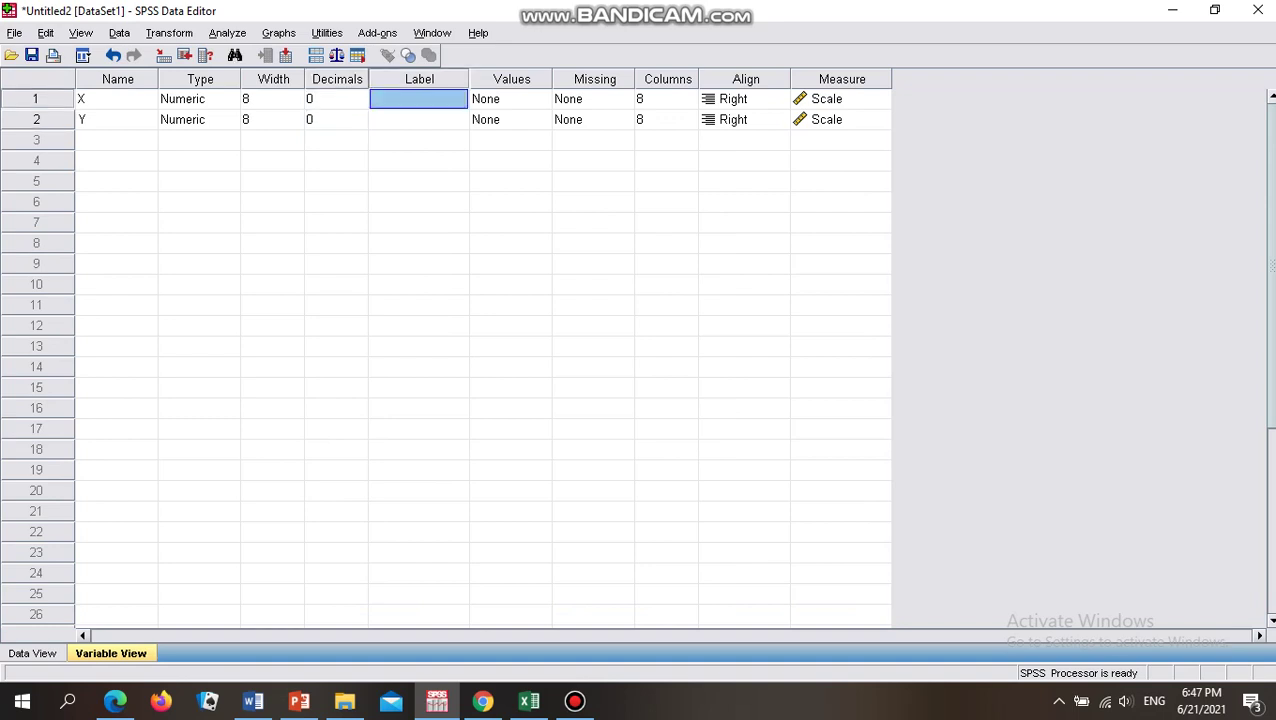
{"action": "type", "text": "M"}
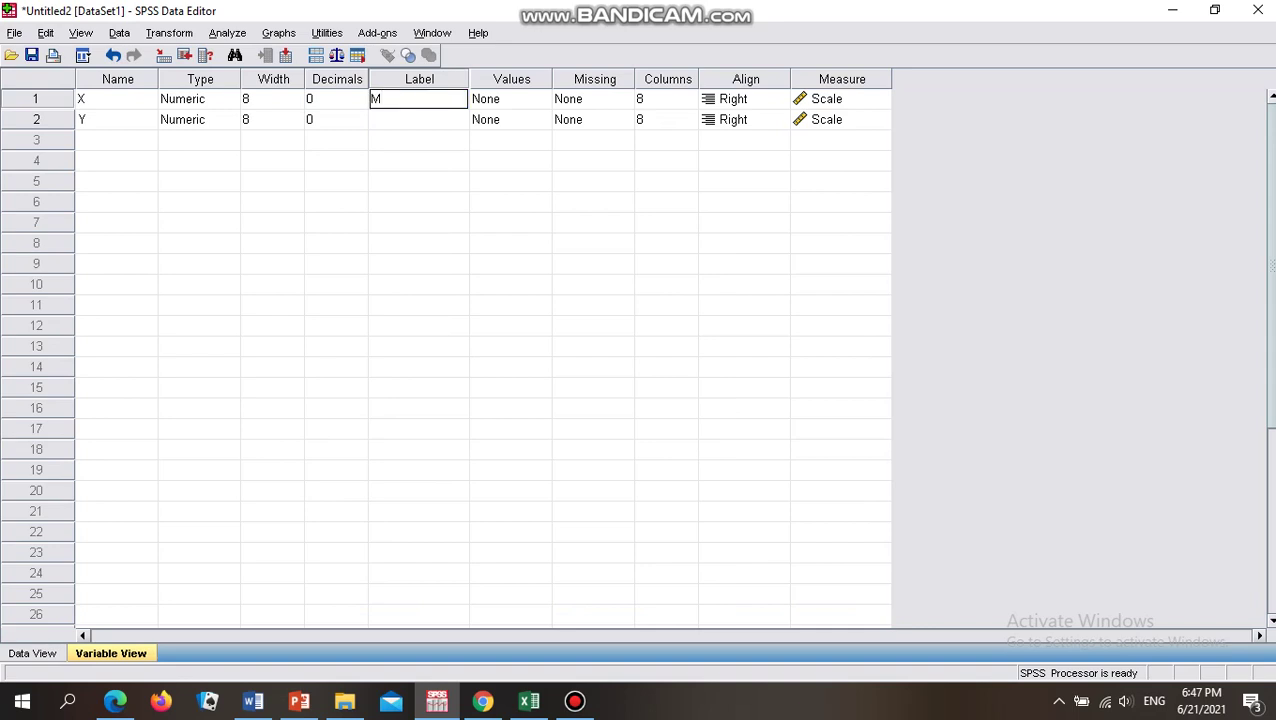
{"action": "type", "text": "otivasi Kerja"}
{"action": "key", "text": "Return"}
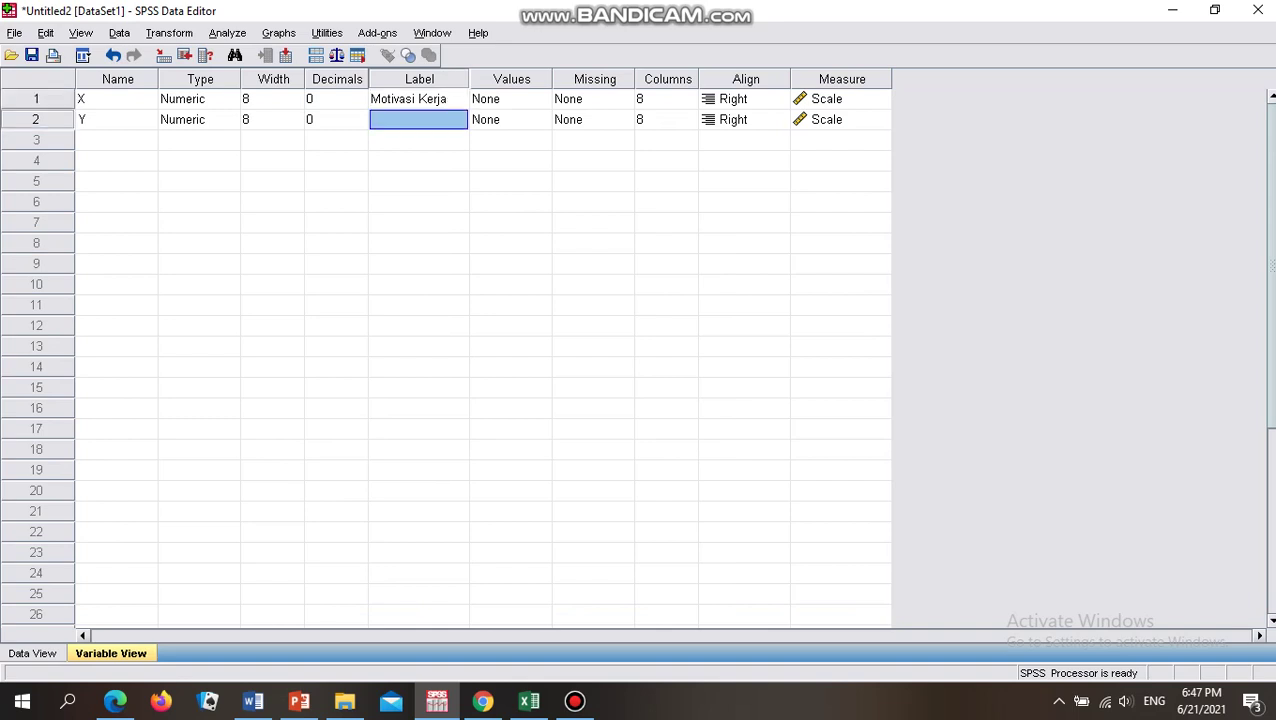
{"action": "type", "text": "P"}
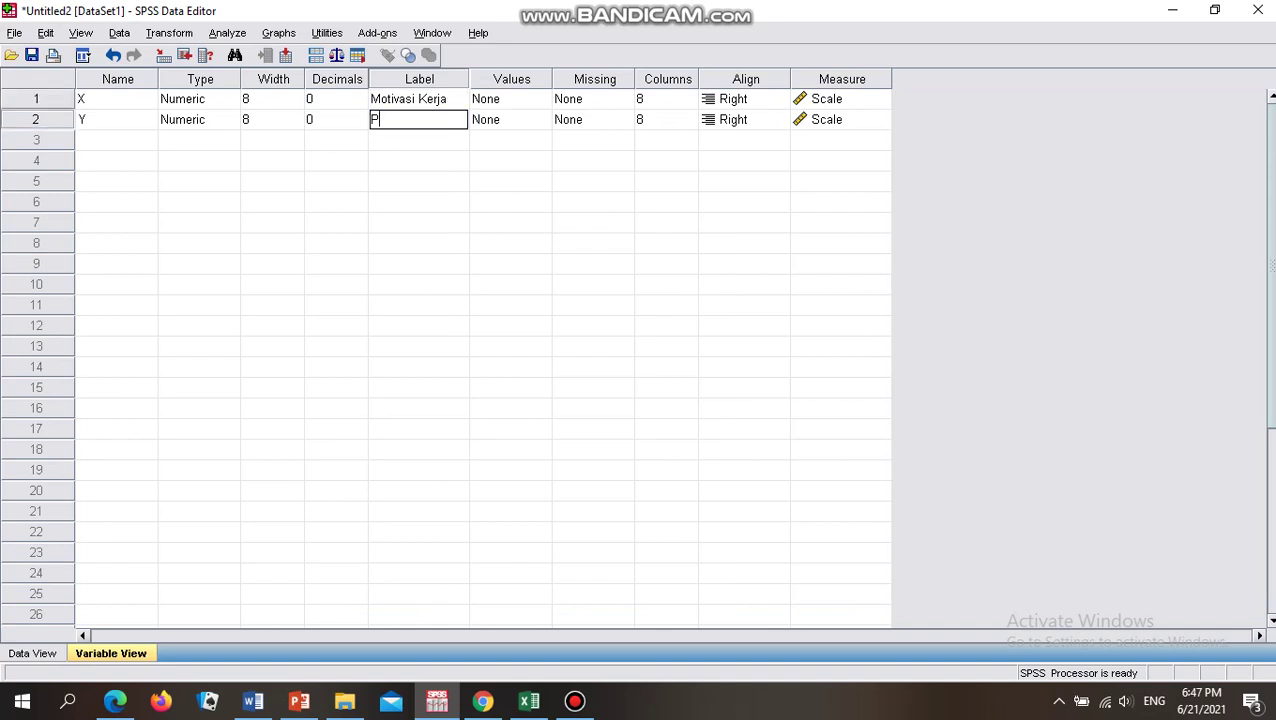
{"action": "type", "text": "restasi Kerja"}
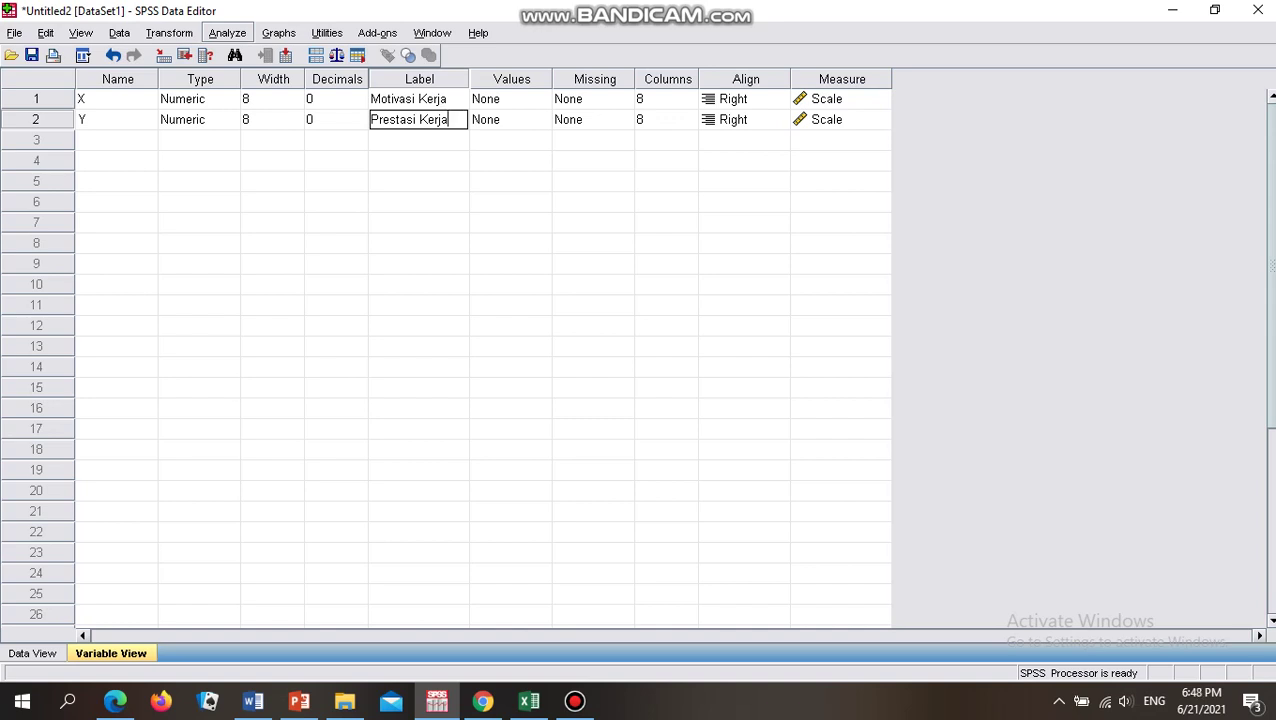
{"action": "left_click", "coordinate": [227, 33]}
{"action": "mouse_move", "coordinate": [260, 222]}
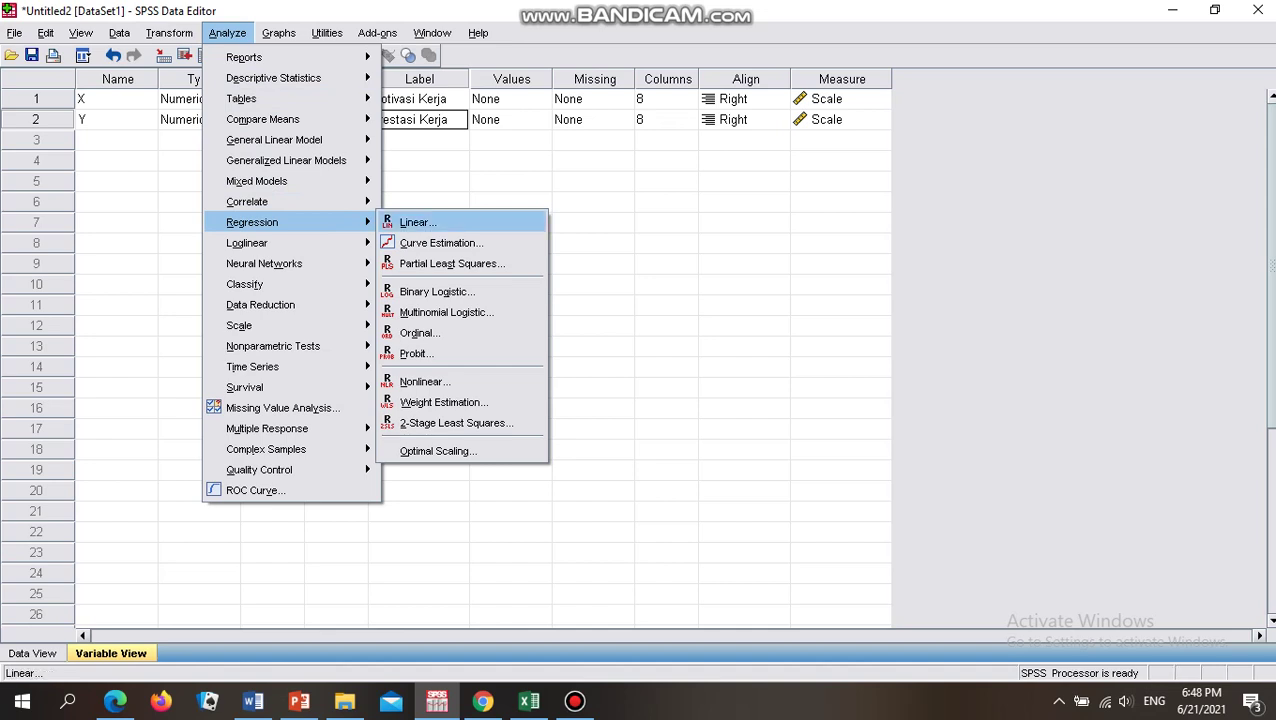
{"action": "left_click", "coordinate": [417, 222]}
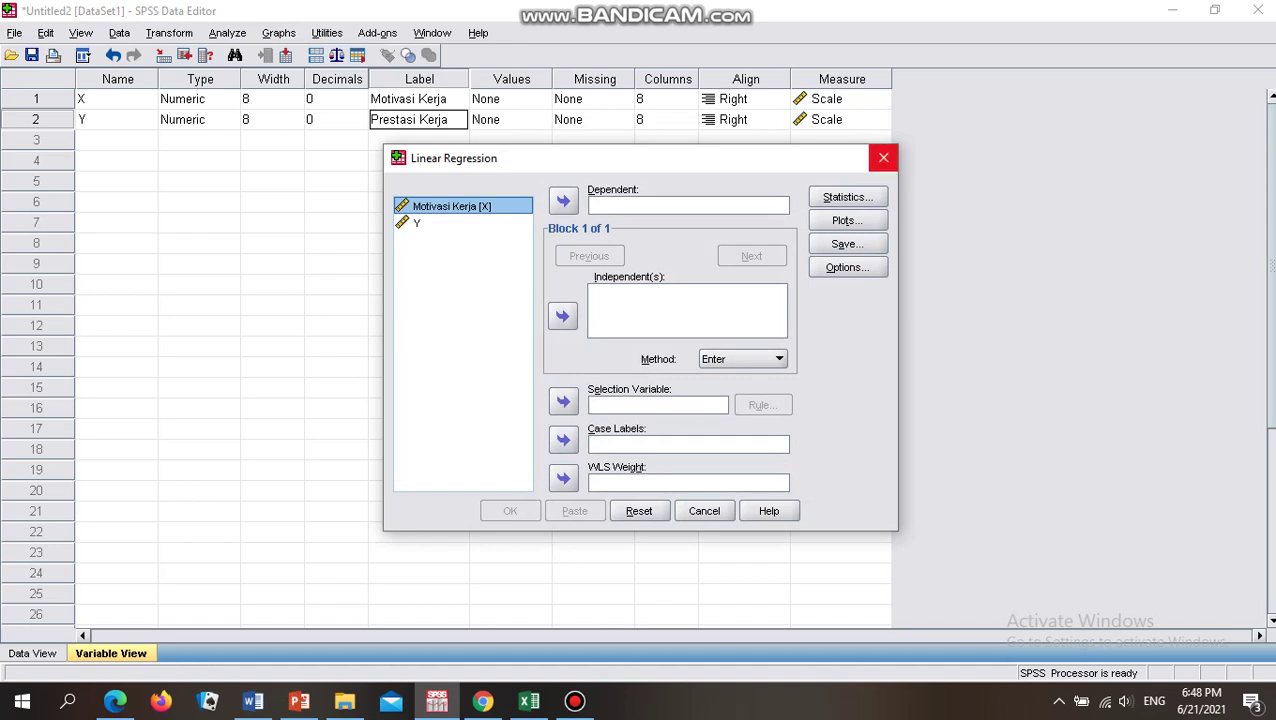
{"action": "left_click", "coordinate": [883, 157]}
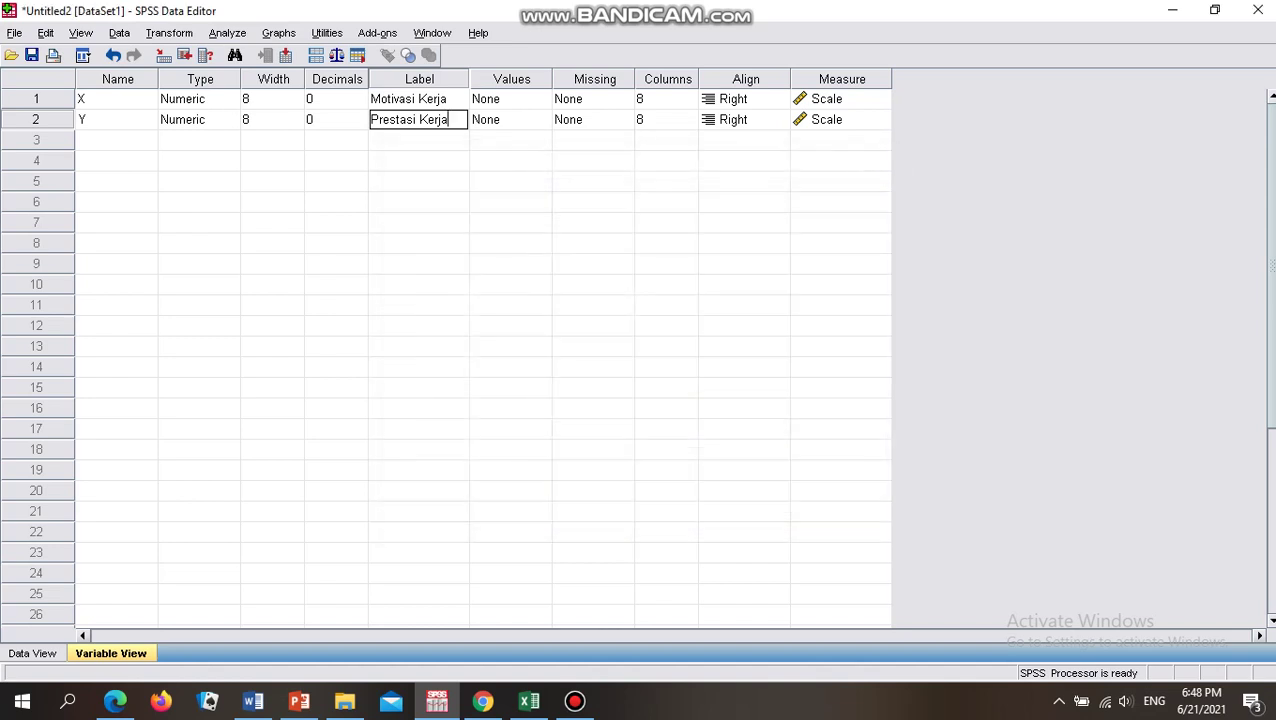
- Commit the Y label and set up a linear regression with Motivasi Kerja [X] as independent and Prestasi Kerja [Y] as dependent variable
{"action": "key", "text": "Return"}
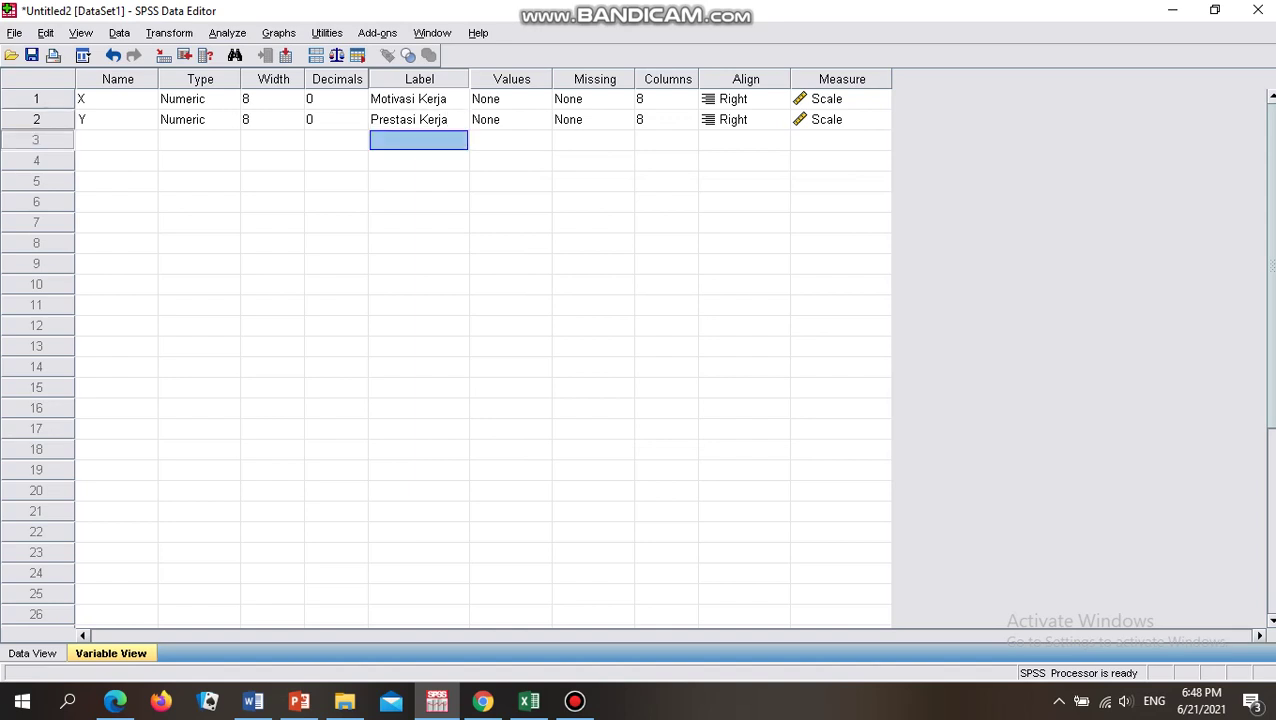
{"action": "left_click", "coordinate": [228, 33]}
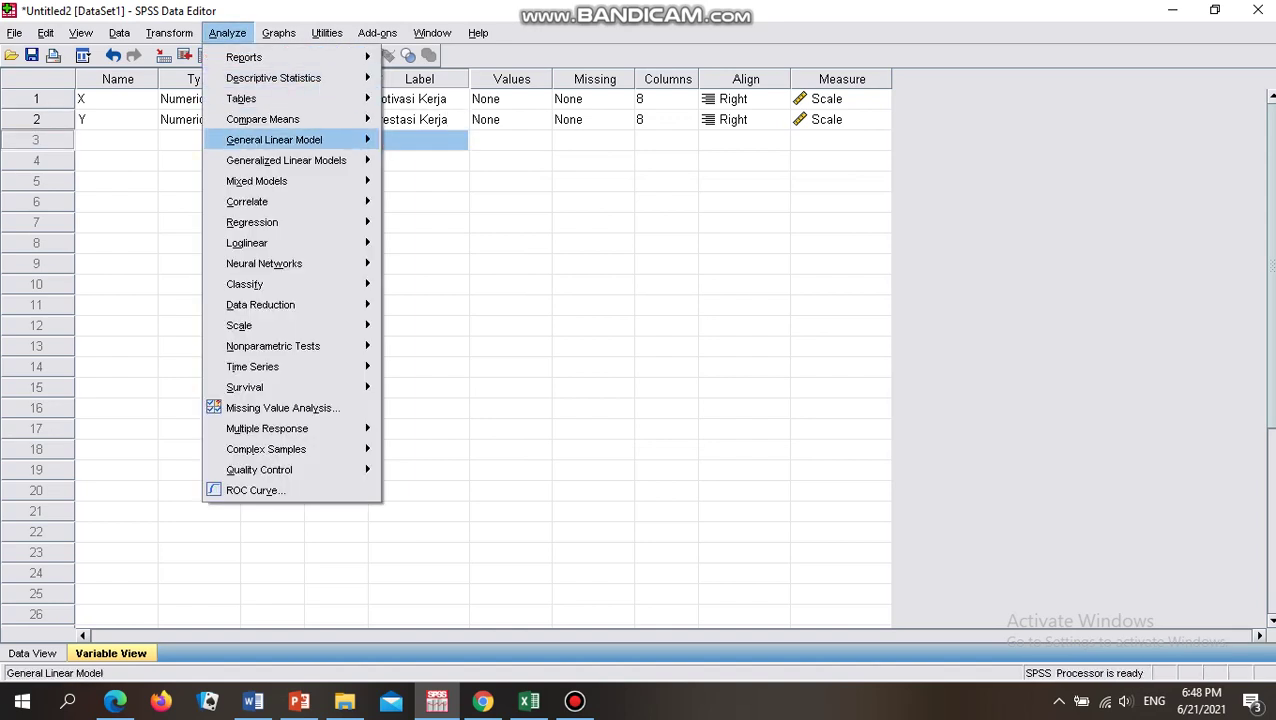
{"action": "mouse_move", "coordinate": [260, 222]}
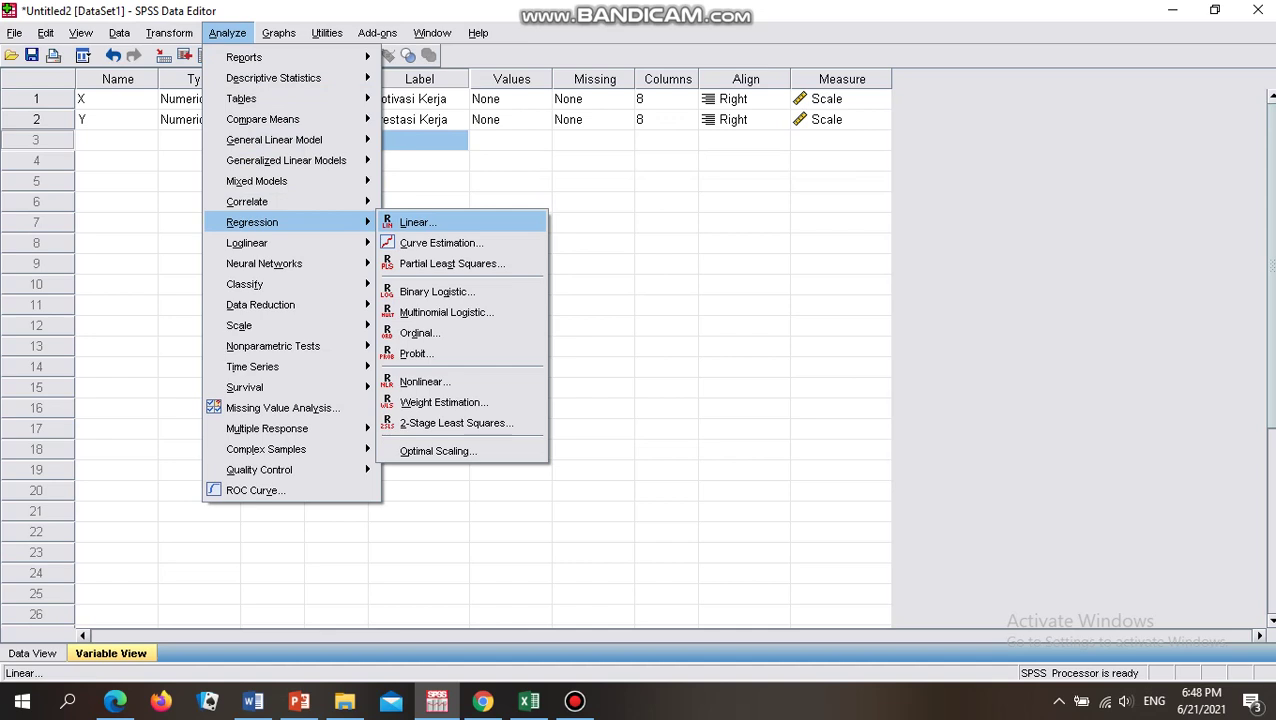
{"action": "left_click", "coordinate": [418, 222]}
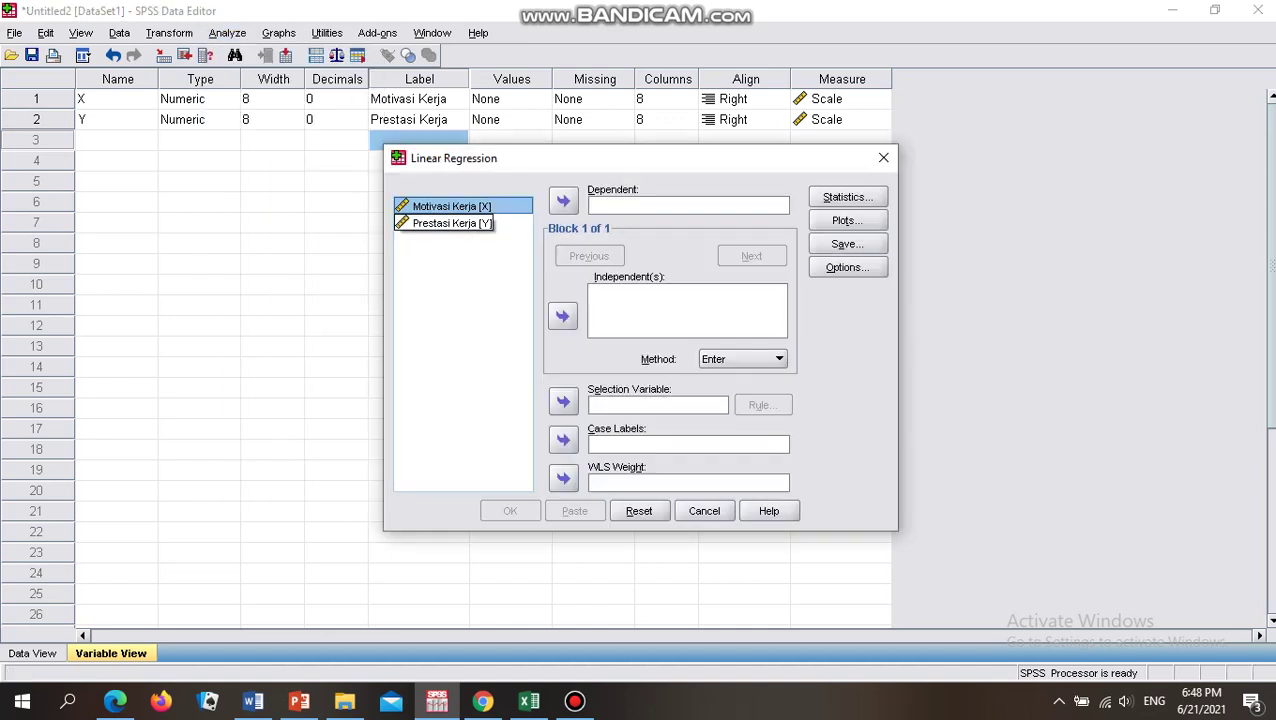
{"action": "left_click", "coordinate": [563, 316]}
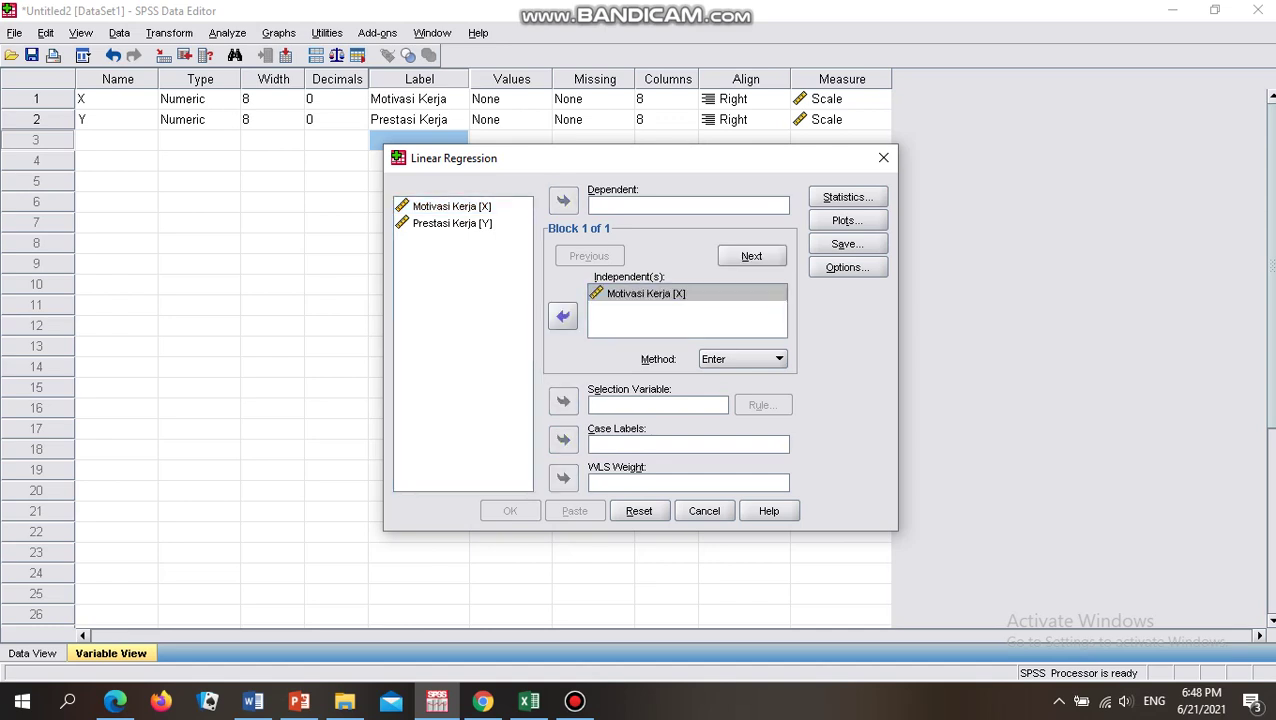
{"action": "left_click", "coordinate": [452, 223]}
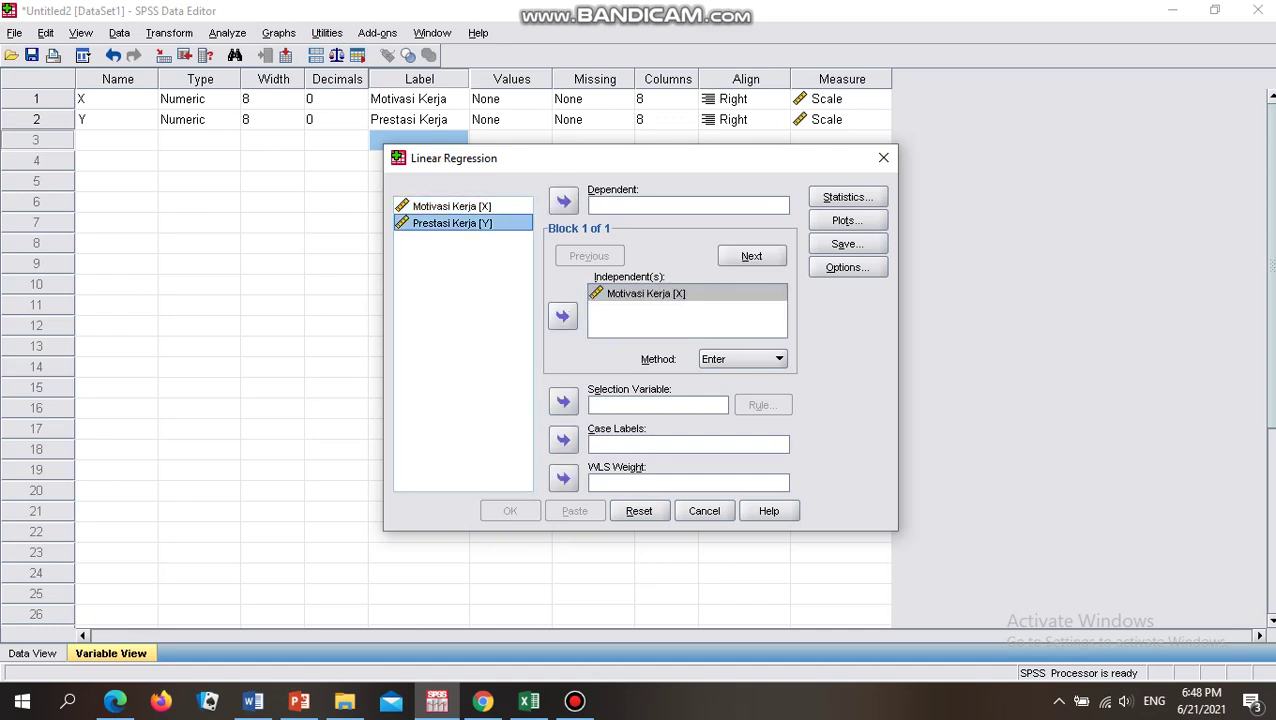
{"action": "left_click", "coordinate": [563, 201]}
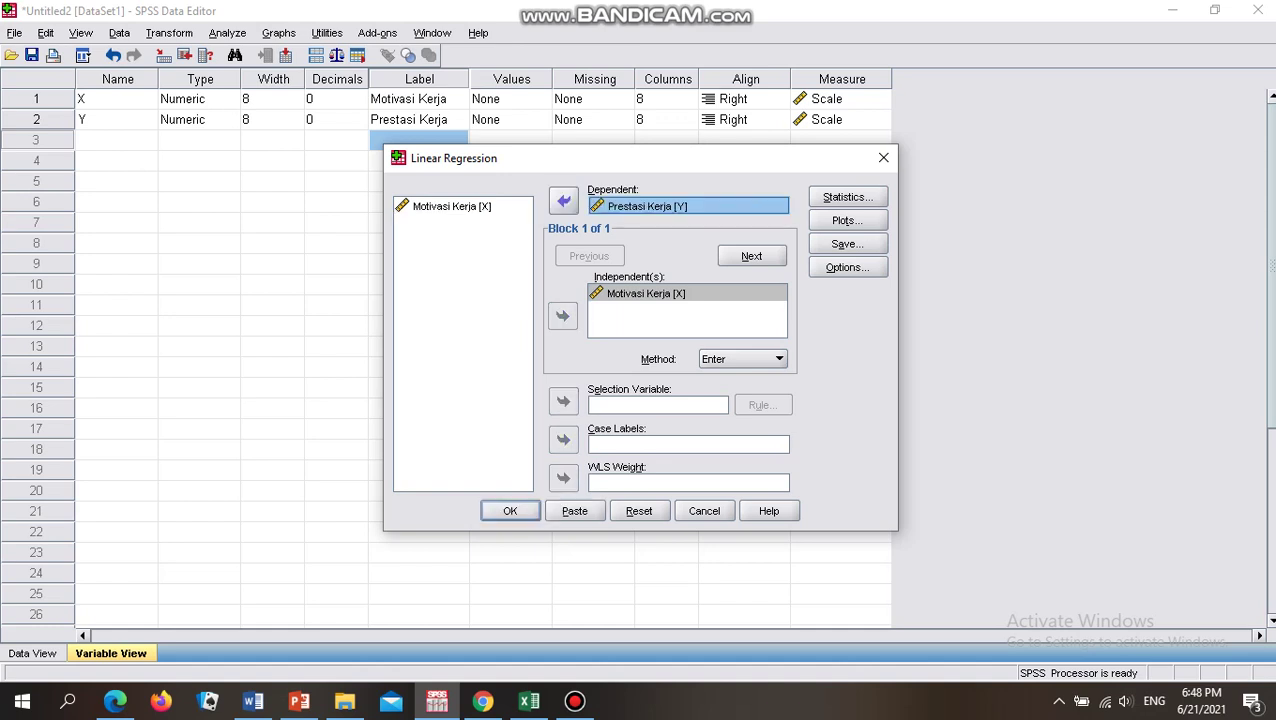
- Run the linear regression and review the Model Summary and ANOVA tables in the output
{"action": "left_click", "coordinate": [510, 511]}
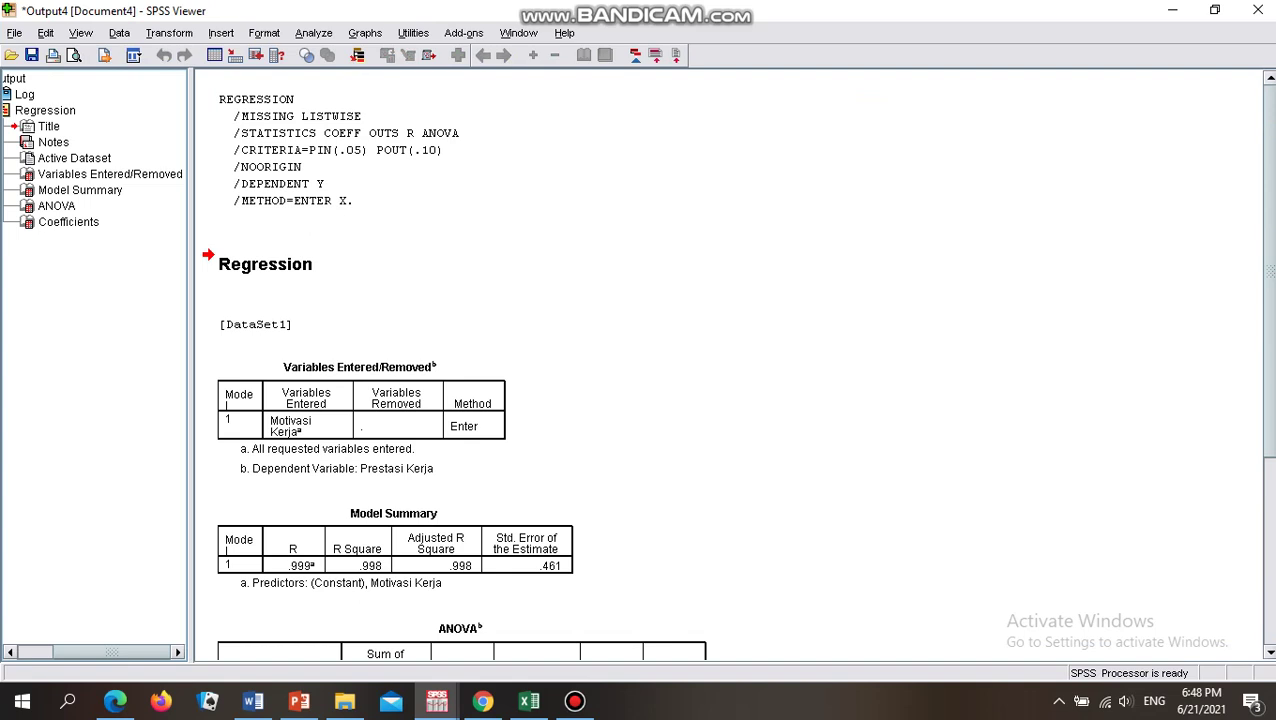
{"action": "scroll", "coordinate": [730, 365], "scroll_direction": "down", "scroll_amount": 2}
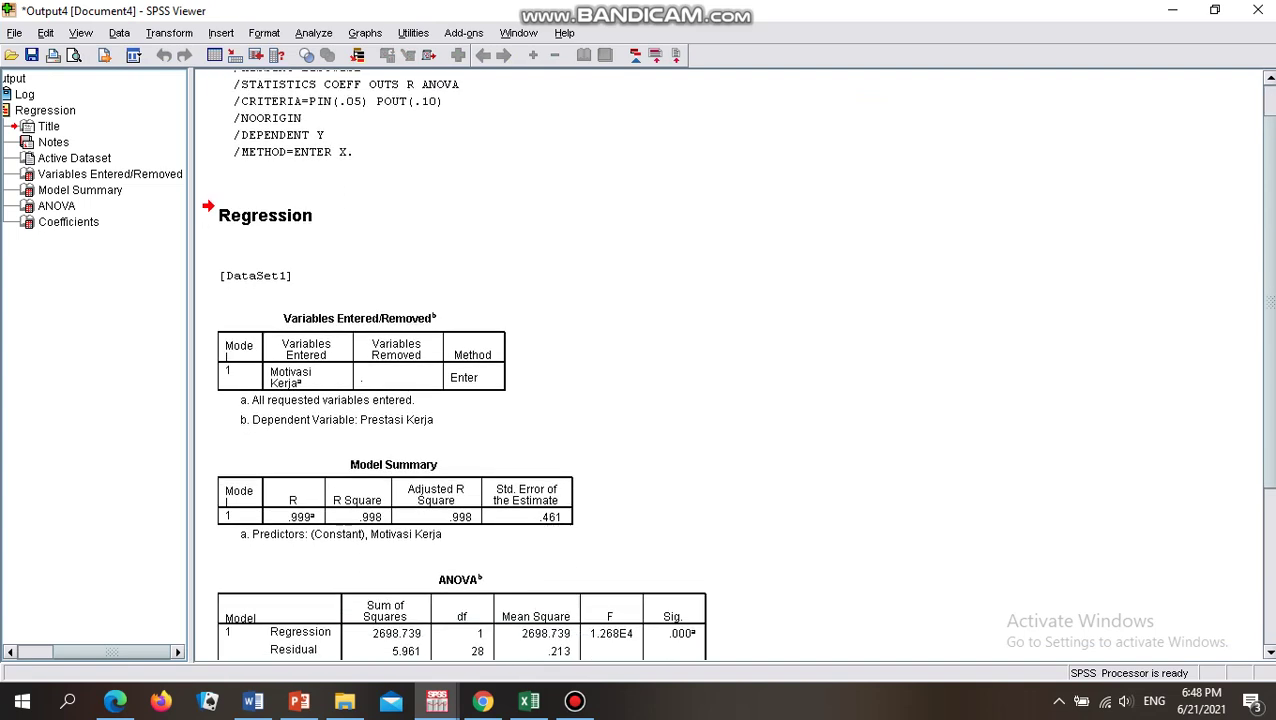
{"action": "scroll", "coordinate": [736, 366], "scroll_direction": "down", "scroll_amount": 3}
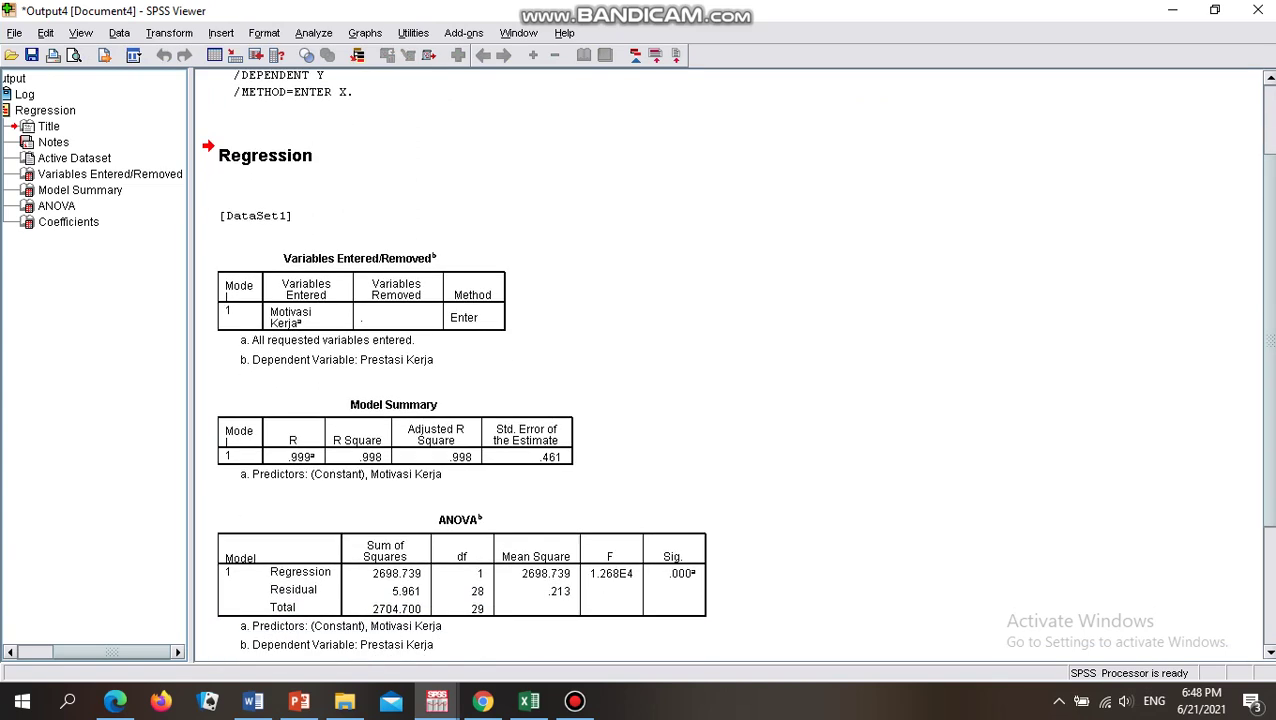